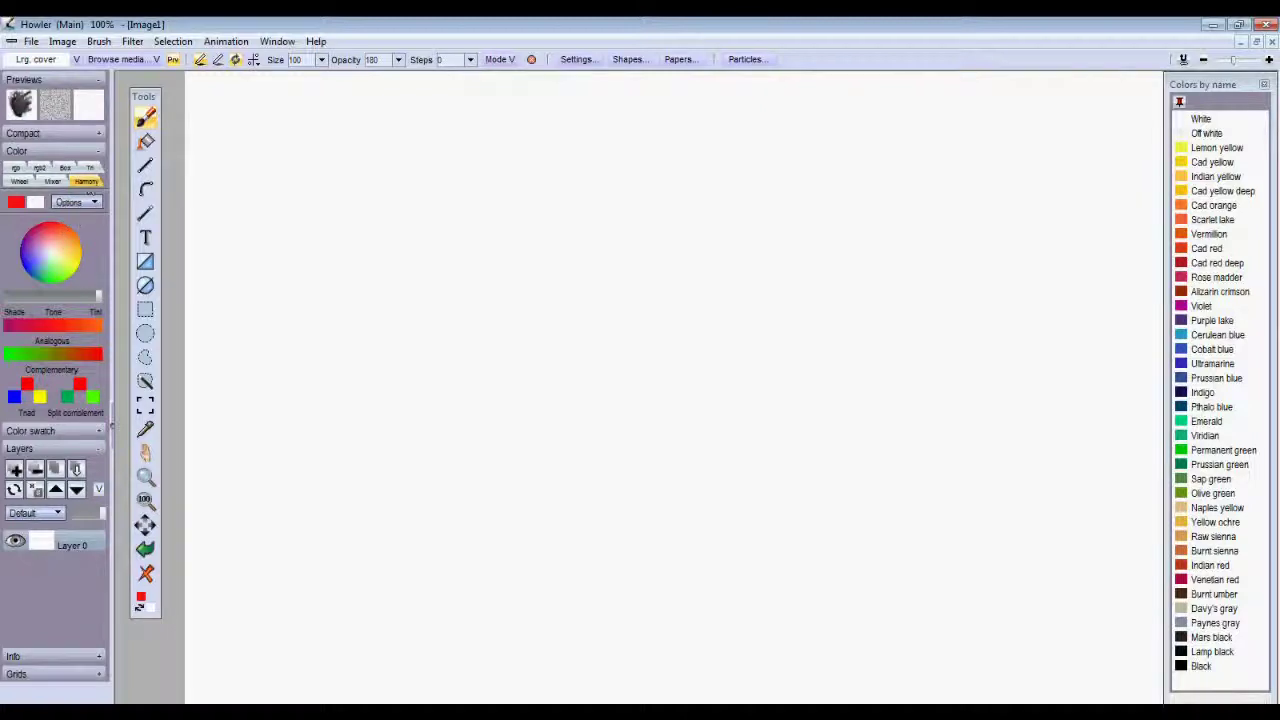
Step: Set the Color panel's pigment profile to RYB
{"action": "left_click", "coordinate": [90, 203]}
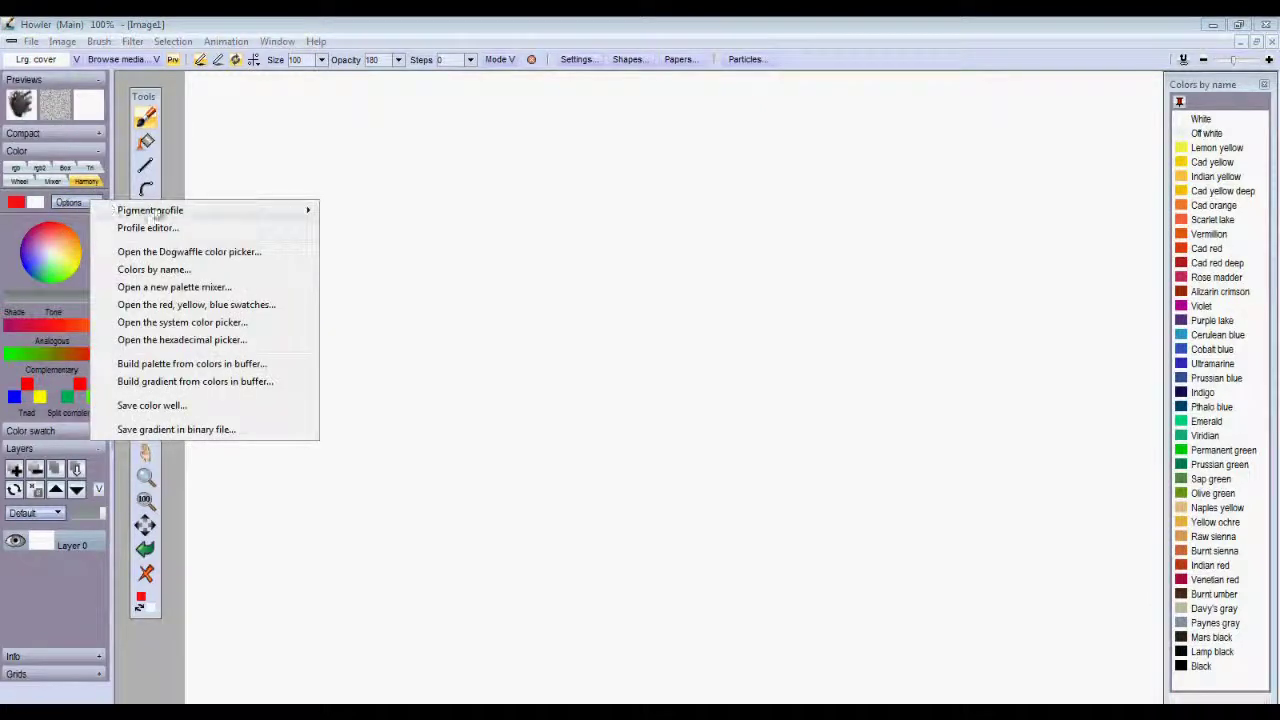
{"action": "mouse_move", "coordinate": [229, 212]}
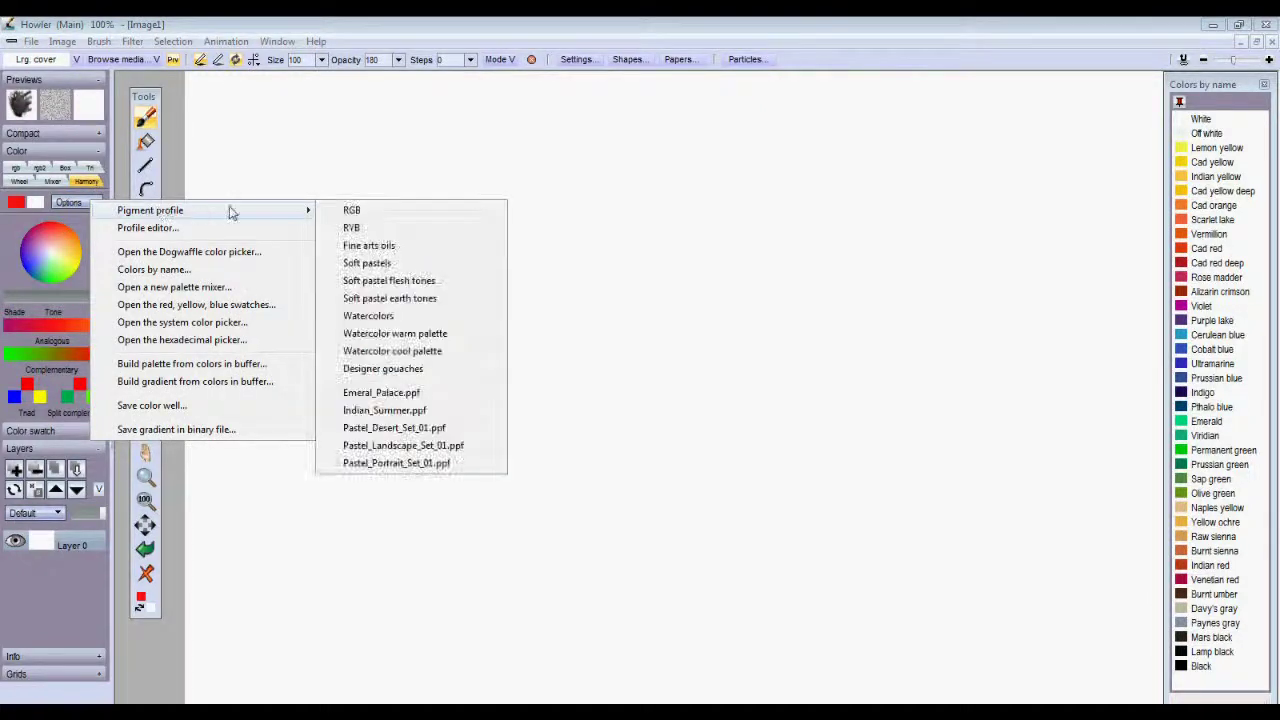
{"action": "left_click", "coordinate": [377, 233]}
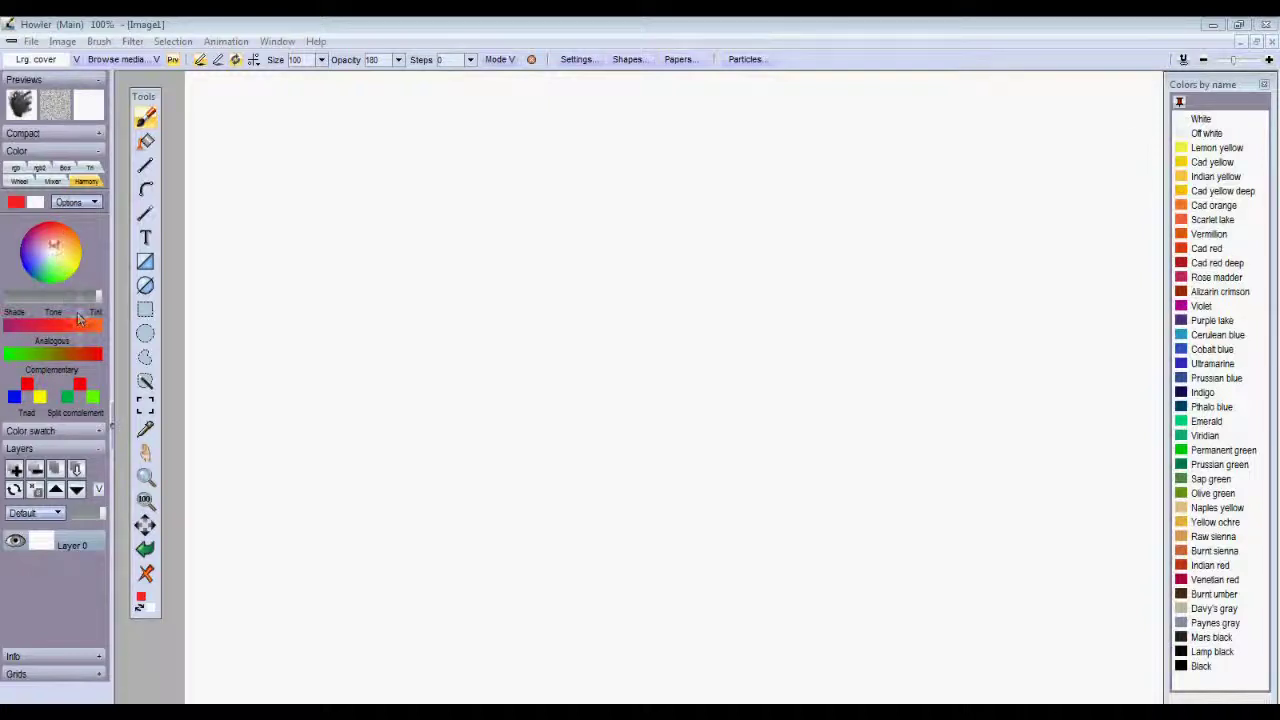
Step: Make yellow the paint colour and select the Lrg. cover brush from the Oils media
{"action": "left_click", "coordinate": [75, 269]}
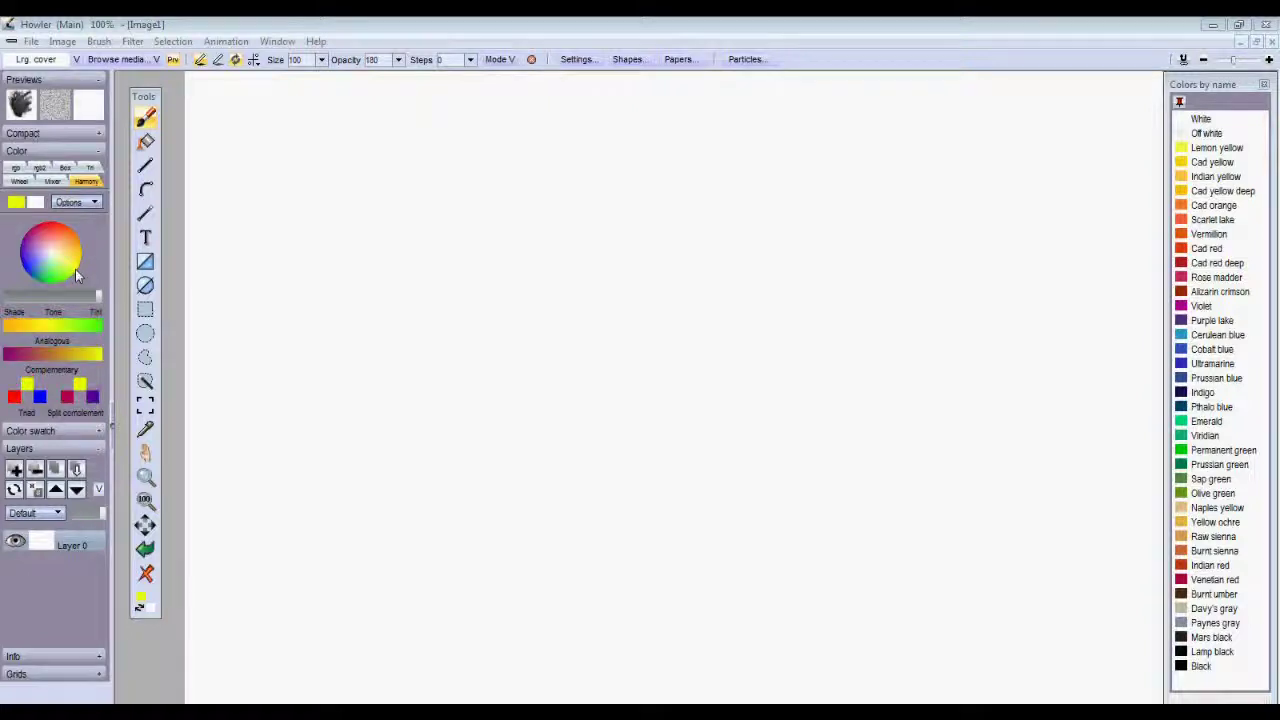
{"action": "left_click", "coordinate": [130, 60]}
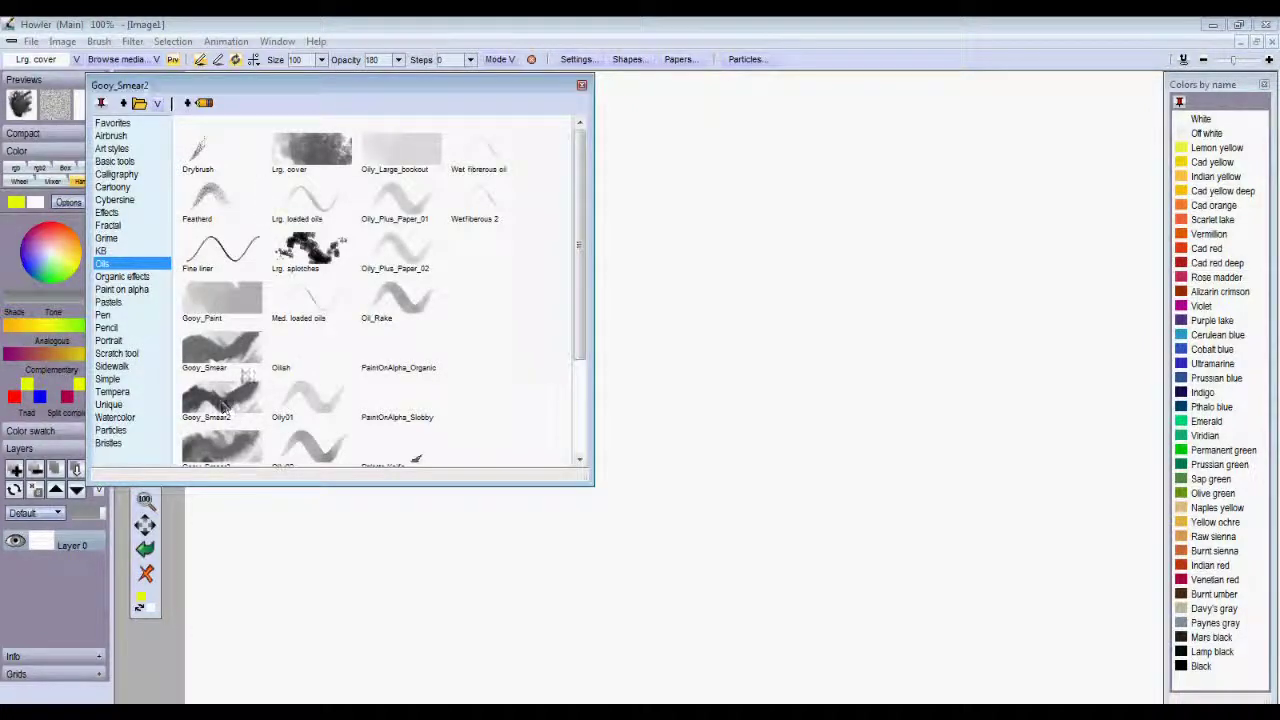
{"action": "left_click", "coordinate": [304, 151]}
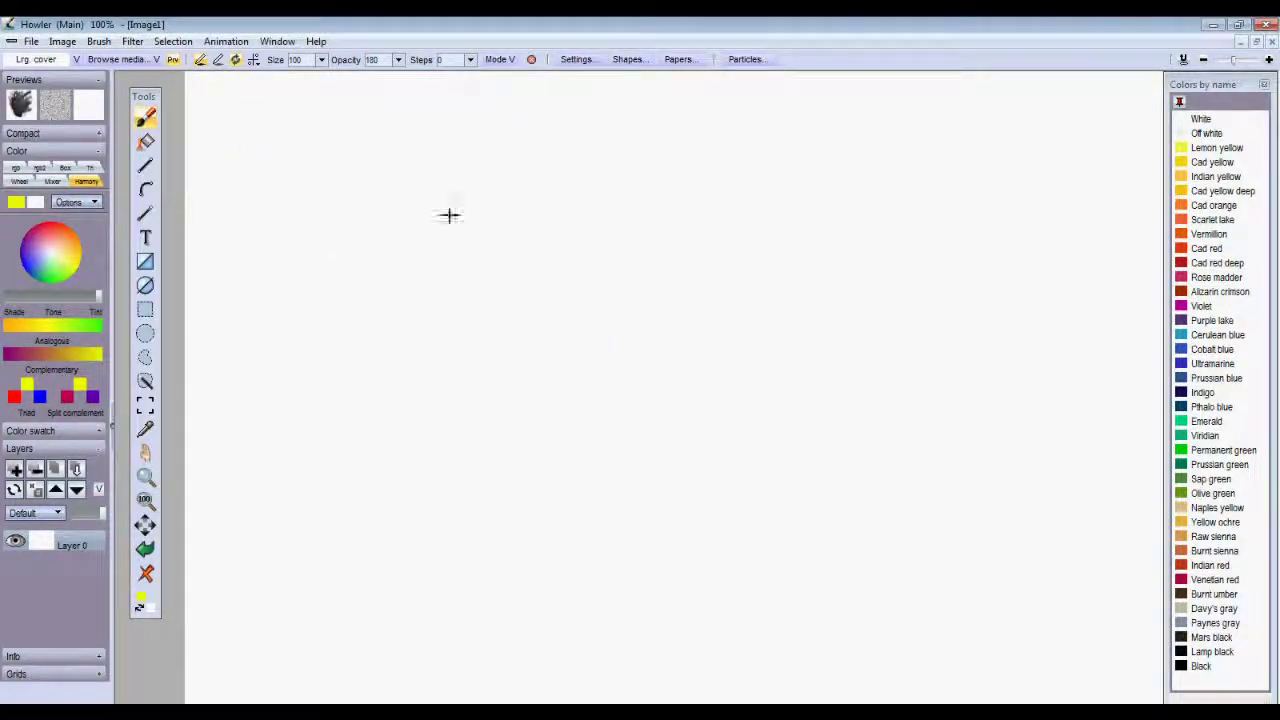
Step: Paint three side-by-side vertical strokes in red, yellow and green
{"action": "left_click", "coordinate": [52, 225]}
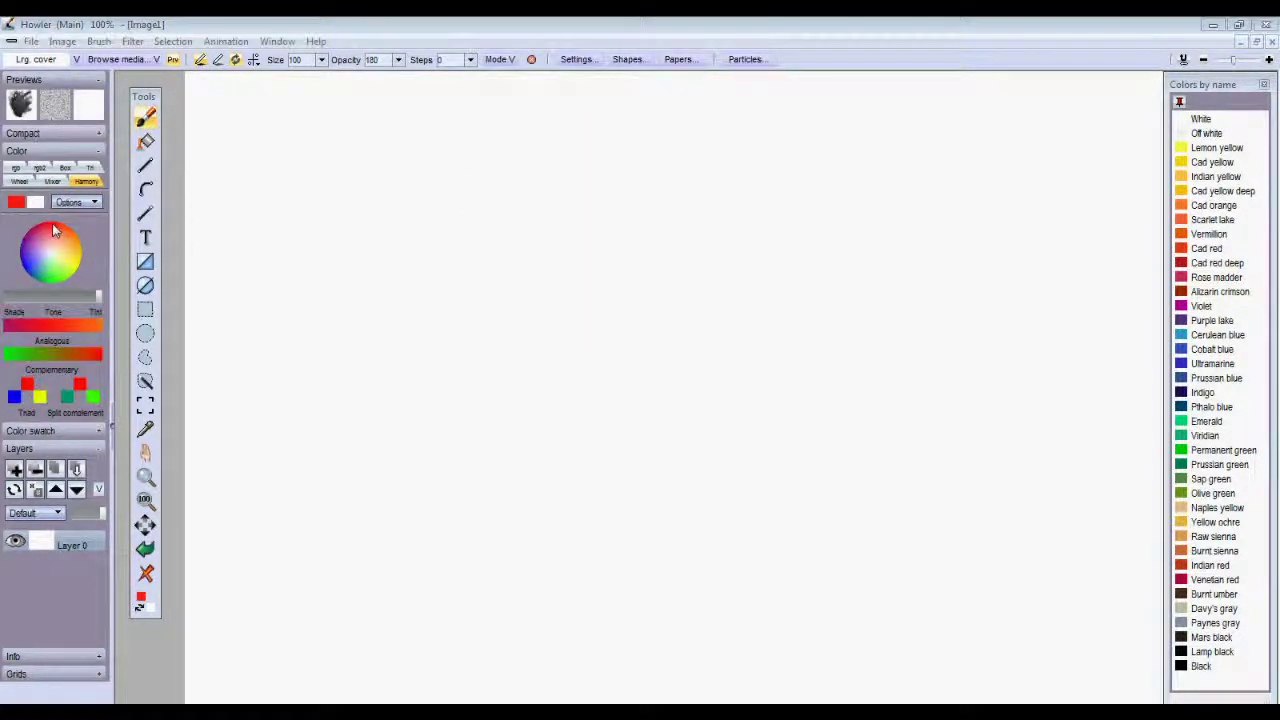
{"action": "mouse_move", "coordinate": [381, 148]}
{"action": "left_mouse_down"}
{"action": "mouse_move", "coordinate": [343, 171]}
{"action": "mouse_move", "coordinate": [350, 360]}
{"action": "mouse_move", "coordinate": [335, 540]}
{"action": "left_mouse_up"}
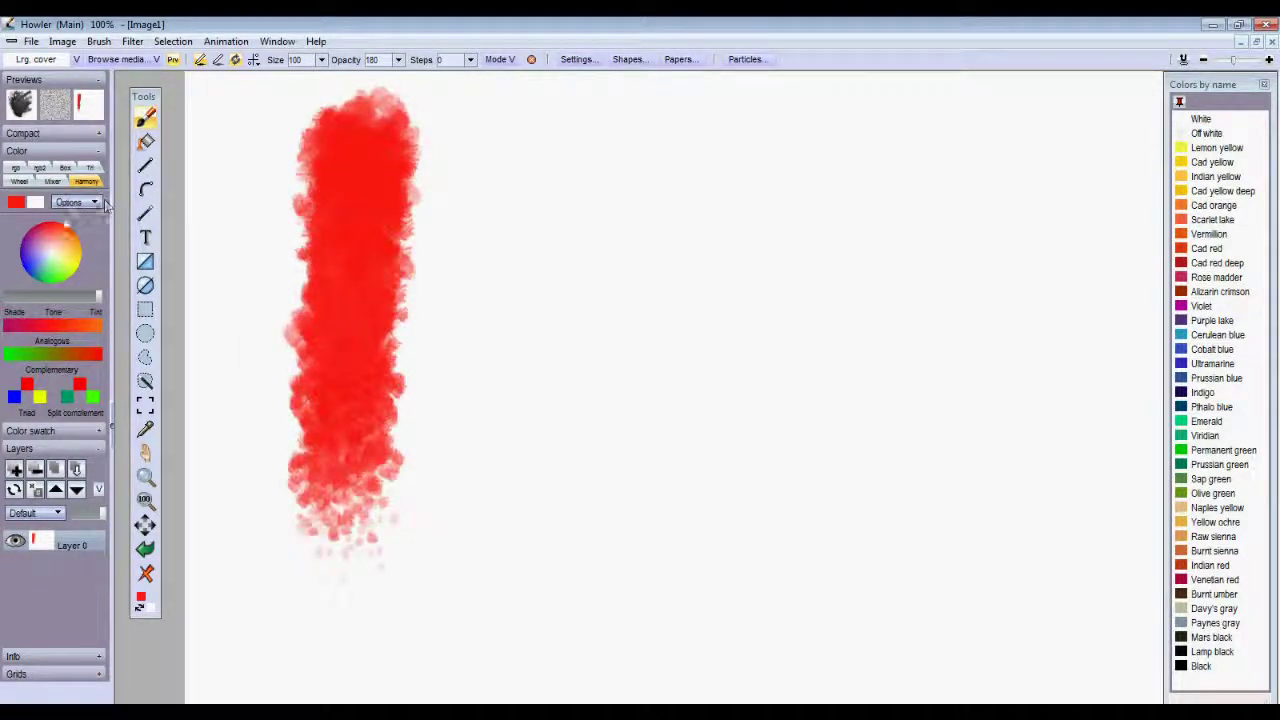
{"action": "left_click", "coordinate": [78, 268]}
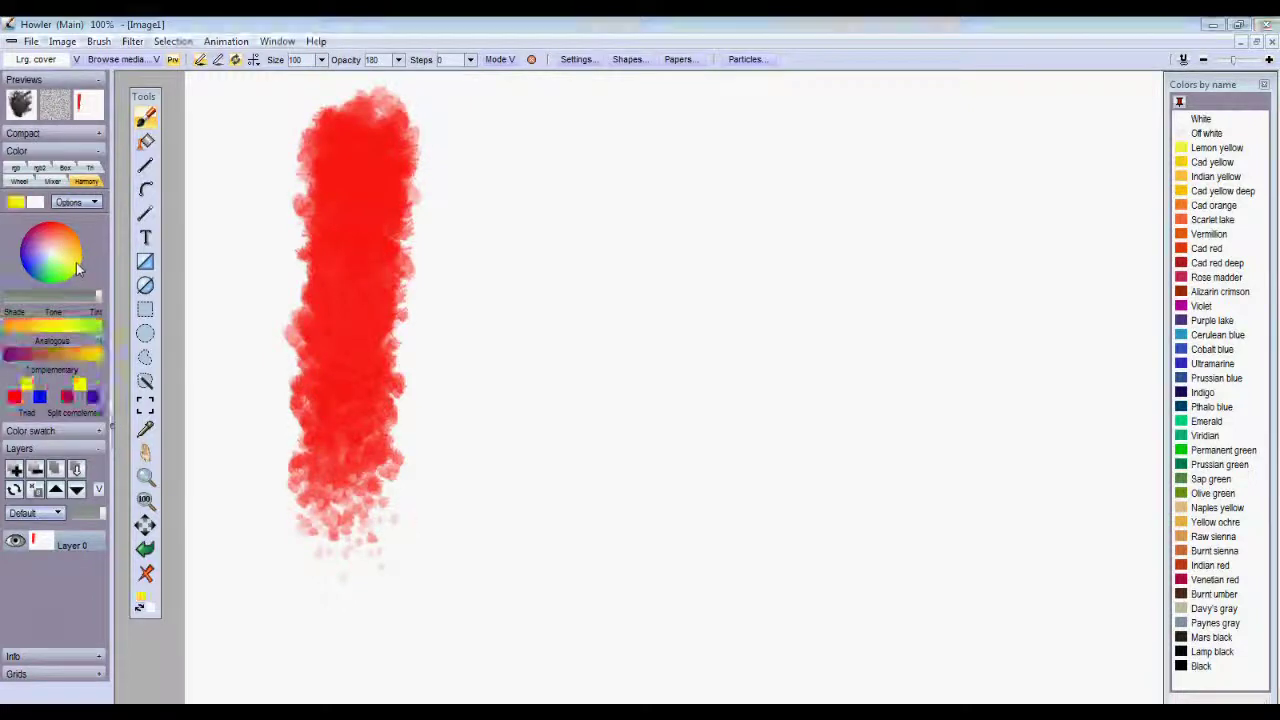
{"action": "mouse_move", "coordinate": [551, 140]}
{"action": "left_mouse_down"}
{"action": "mouse_move", "coordinate": [557, 129]}
{"action": "mouse_move", "coordinate": [509, 414]}
{"action": "mouse_move", "coordinate": [487, 338]}
{"action": "left_mouse_up"}
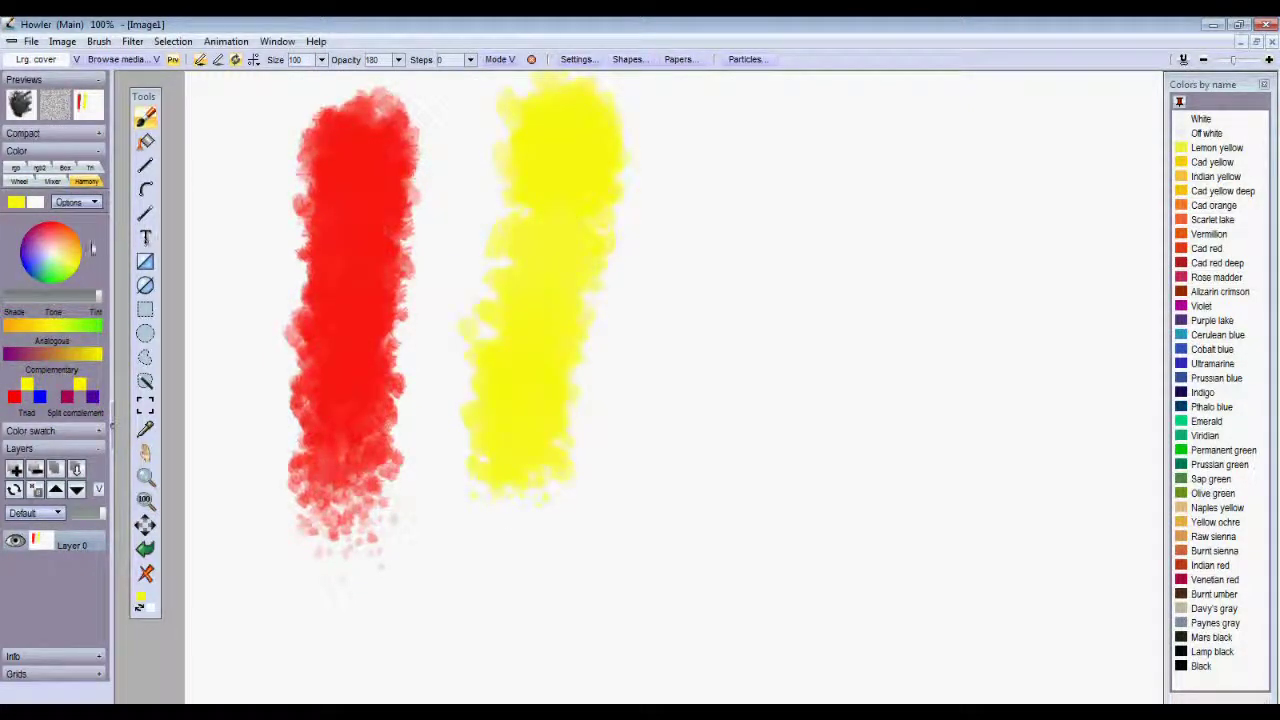
{"action": "left_click", "coordinate": [46, 279]}
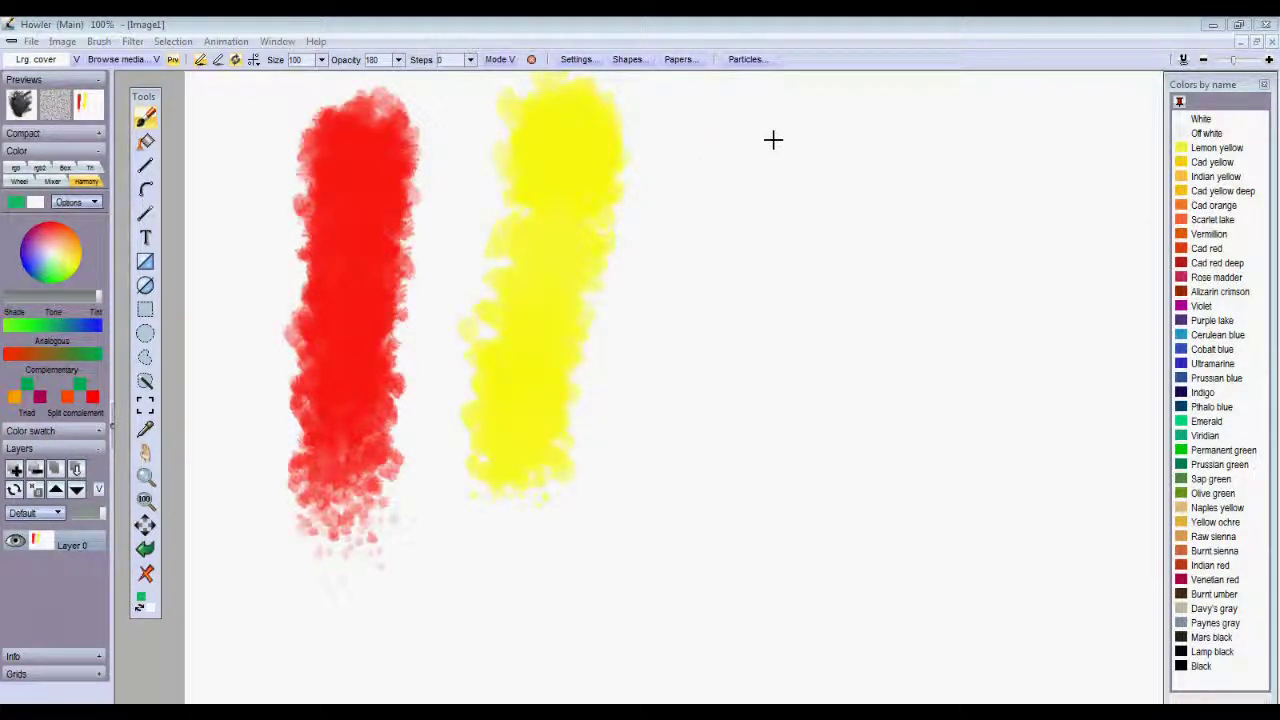
{"action": "mouse_move", "coordinate": [773, 140]}
{"action": "left_mouse_down"}
{"action": "mouse_move", "coordinate": [770, 300]}
{"action": "mouse_move", "coordinate": [730, 560]}
{"action": "mouse_move", "coordinate": [770, 470]}
{"action": "left_mouse_up"}
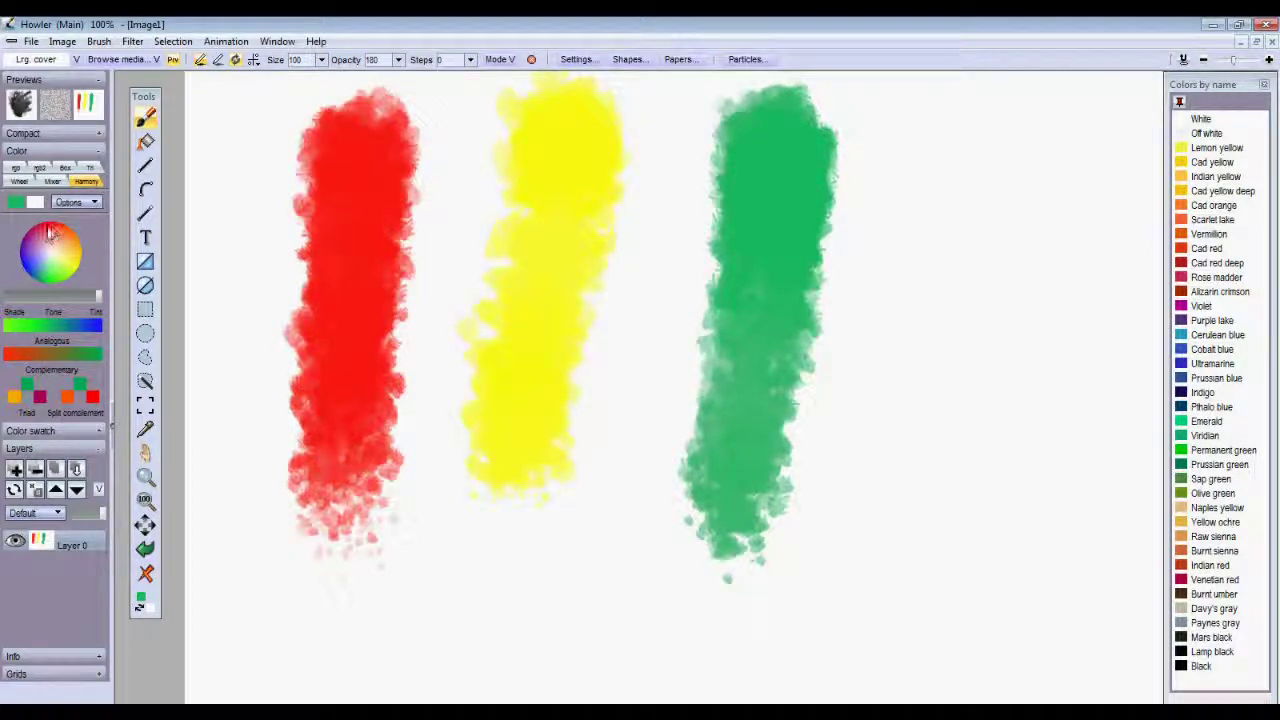
Step: Add a bright, saturated green patch below the red stroke
{"action": "left_click", "coordinate": [54, 285]}
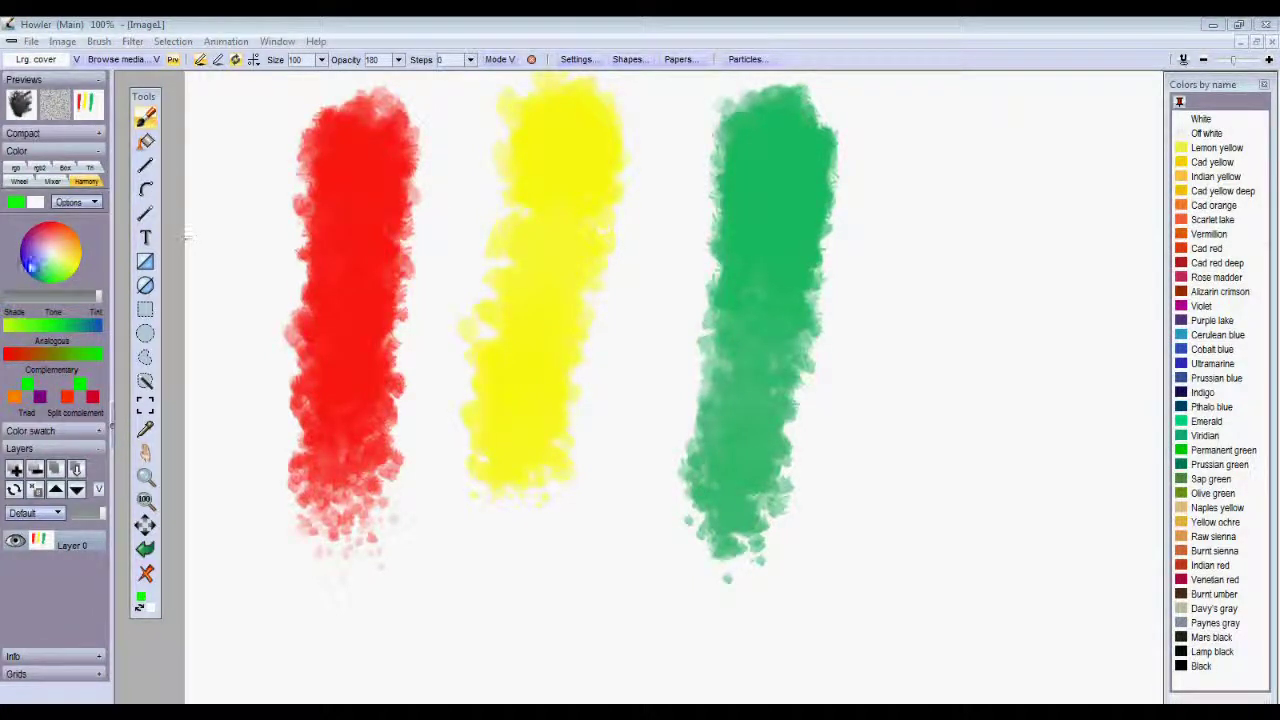
{"action": "left_click", "coordinate": [50, 281]}
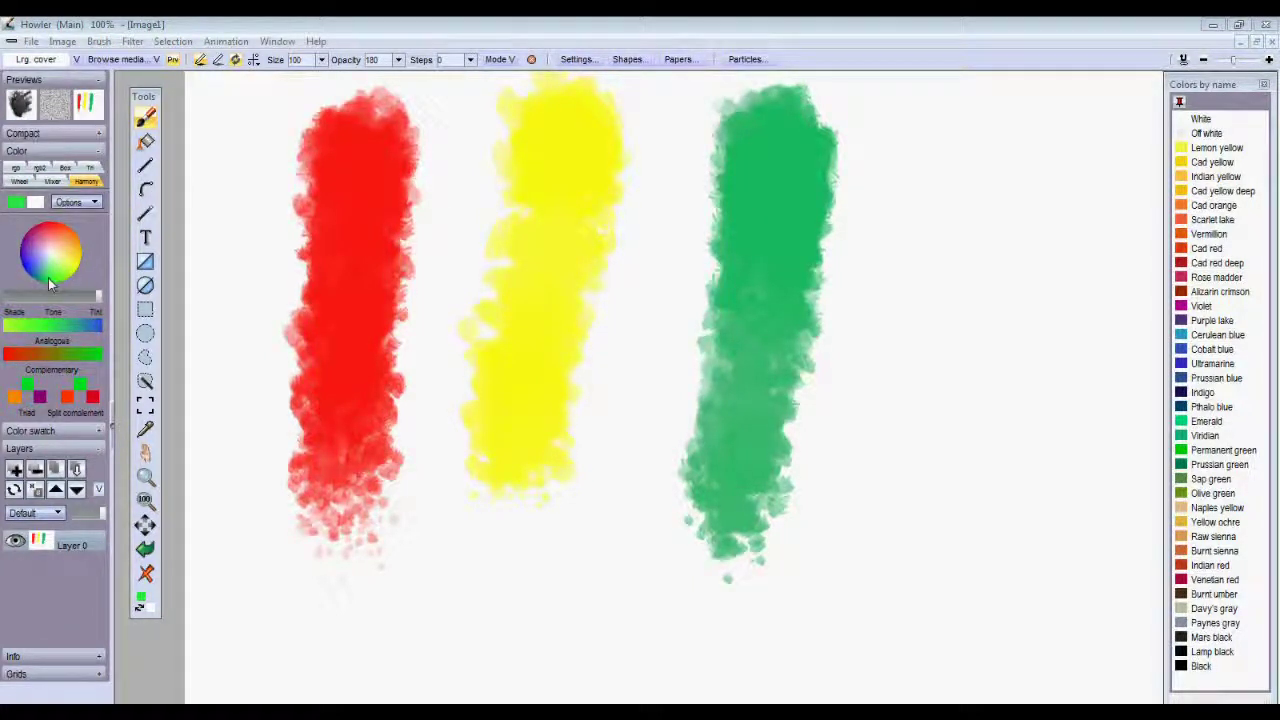
{"action": "mouse_move", "coordinate": [306, 531]}
{"action": "left_mouse_down"}
{"action": "mouse_move", "coordinate": [311, 585]}
{"action": "mouse_move", "coordinate": [400, 250]}
{"action": "mouse_move", "coordinate": [360, 230]}
{"action": "left_mouse_up"}
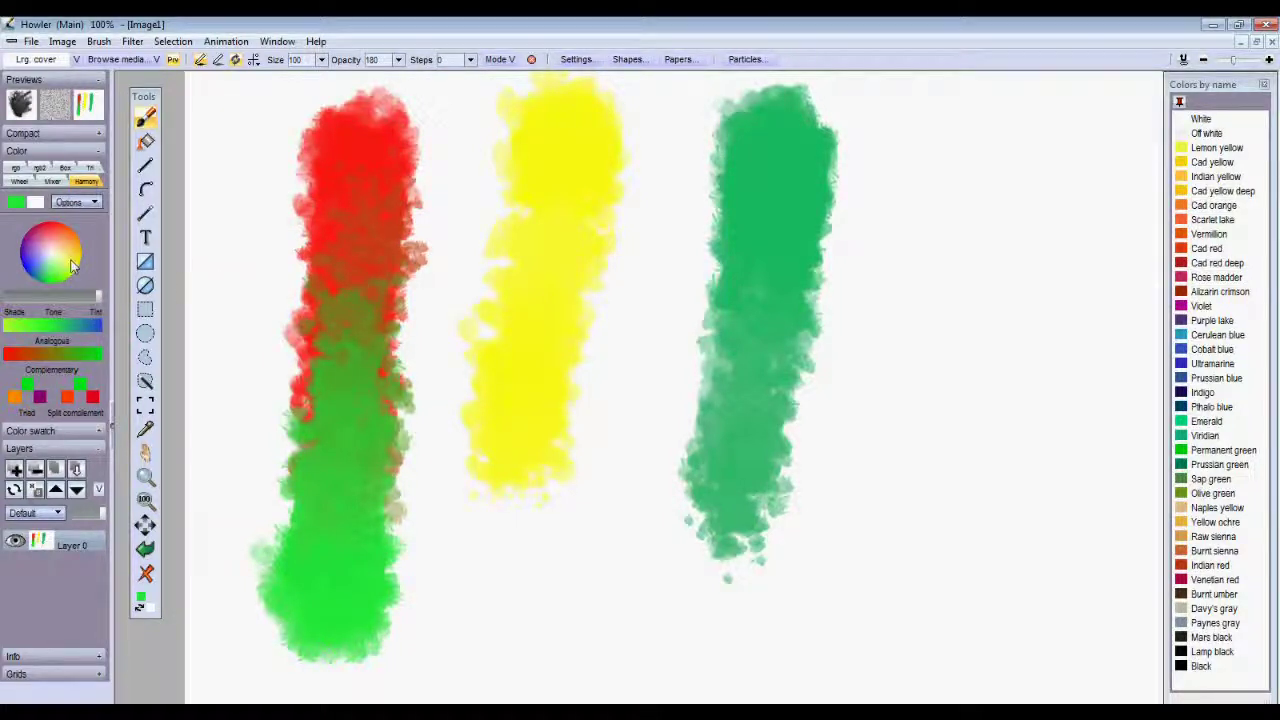
Step: Glaze purple over the bottom of the yellow stroke, creating brownish mixed tones
{"action": "left_click_drag", "start_coordinate": [57, 246], "coordinate": [31, 244]}
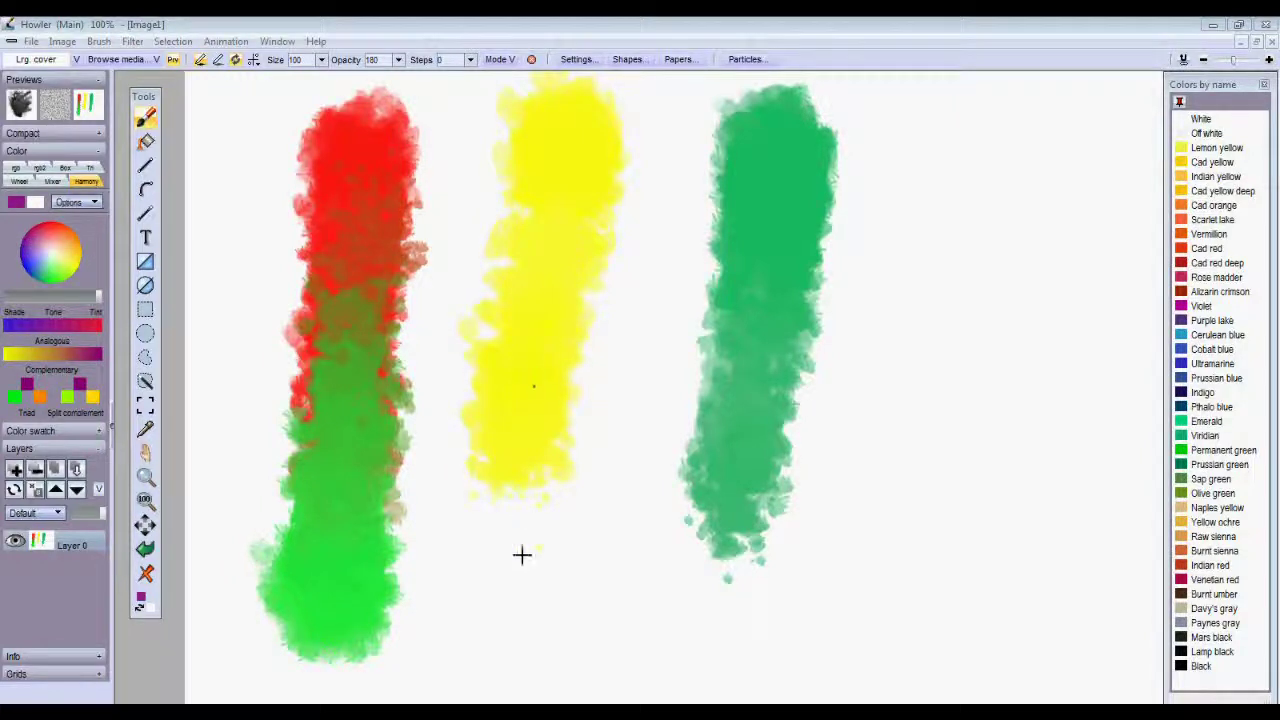
{"action": "mouse_move", "coordinate": [518, 625]}
{"action": "left_mouse_down"}
{"action": "mouse_move", "coordinate": [537, 199]}
{"action": "mouse_move", "coordinate": [519, 488]}
{"action": "mouse_move", "coordinate": [551, 178]}
{"action": "mouse_move", "coordinate": [534, 455]}
{"action": "mouse_move", "coordinate": [549, 201]}
{"action": "left_mouse_up"}
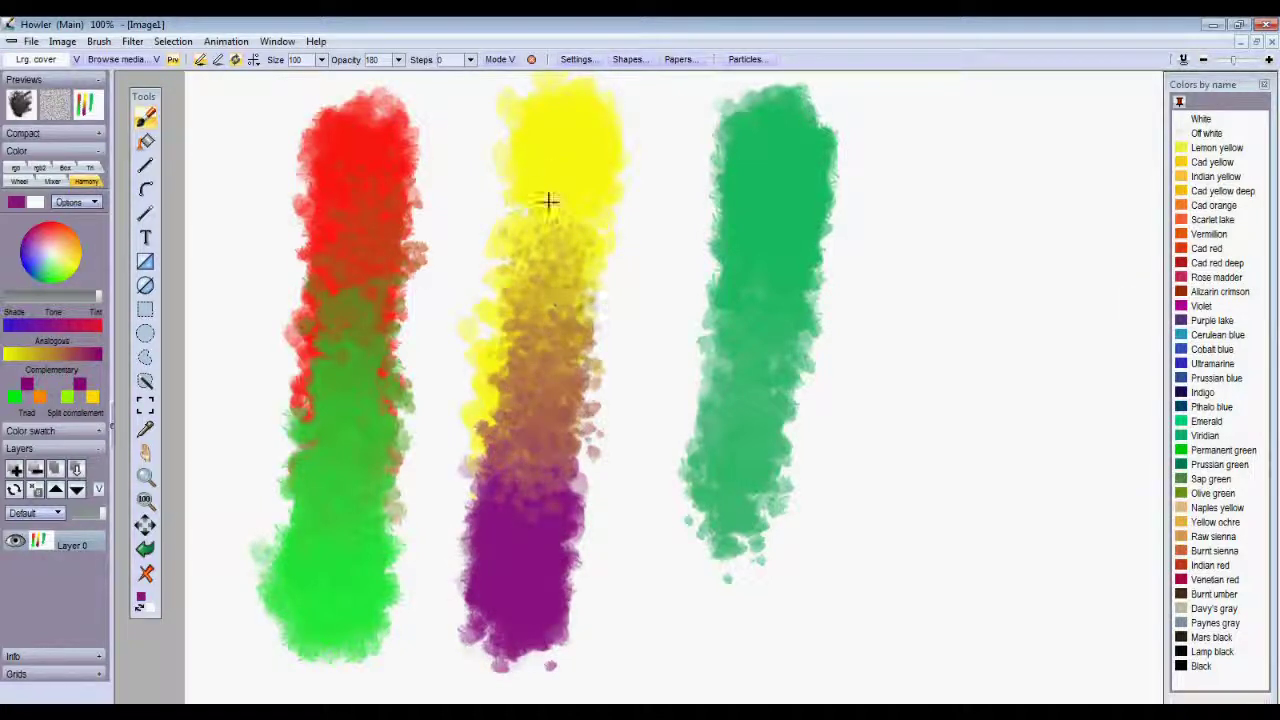
{"action": "left_click", "coordinate": [55, 233]}
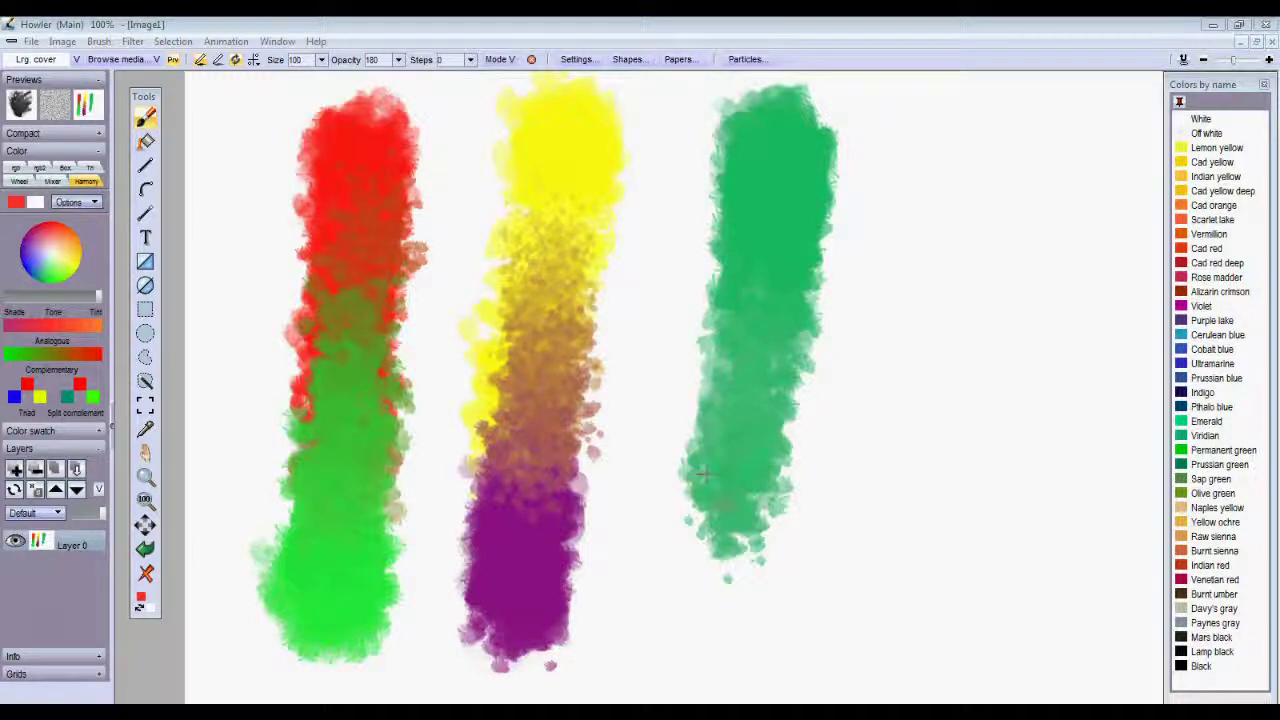
Step: Glaze red over the lower green column and paint a blue stroke at the far right
{"action": "mouse_move", "coordinate": [726, 634]}
{"action": "left_mouse_down"}
{"action": "mouse_move", "coordinate": [745, 590]}
{"action": "mouse_move", "coordinate": [750, 450]}
{"action": "mouse_move", "coordinate": [824, 245]}
{"action": "mouse_move", "coordinate": [820, 295]}
{"action": "mouse_move", "coordinate": [705, 380]}
{"action": "mouse_move", "coordinate": [740, 520]}
{"action": "mouse_move", "coordinate": [810, 378]}
{"action": "left_mouse_up"}
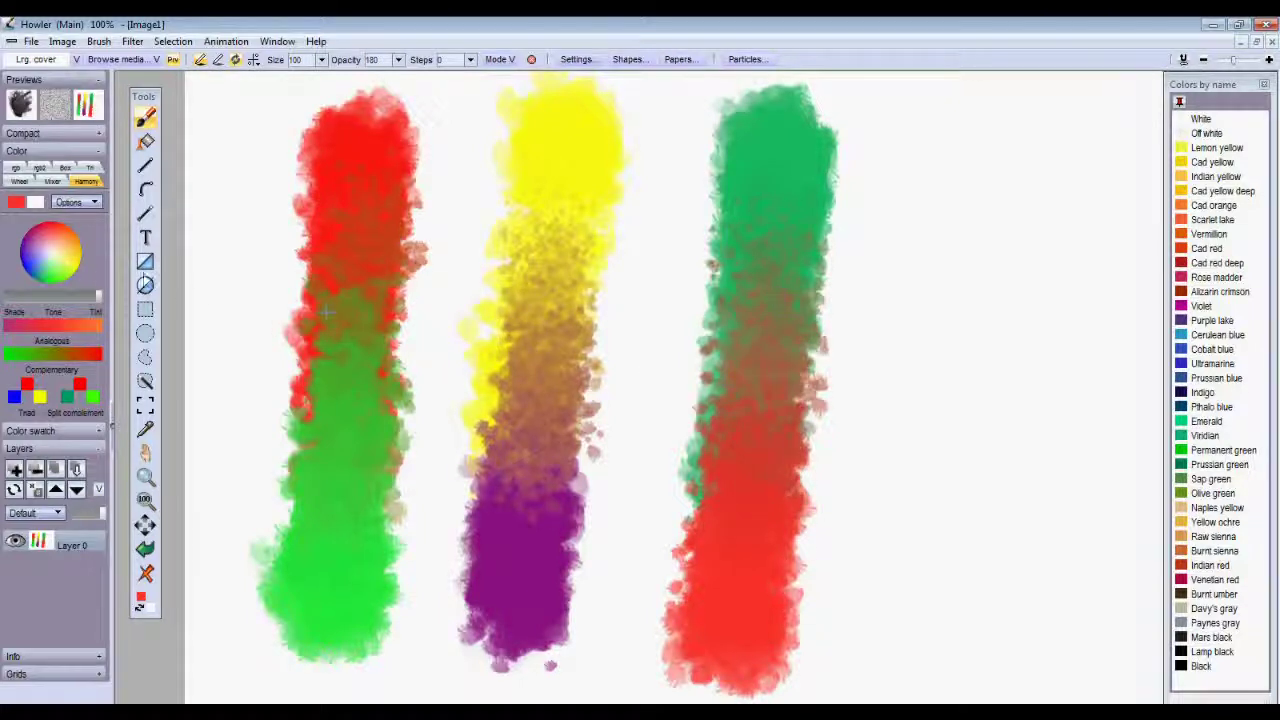
{"action": "left_click", "coordinate": [38, 278]}
{"action": "left_click_drag", "start_coordinate": [38, 278], "coordinate": [30, 277]}
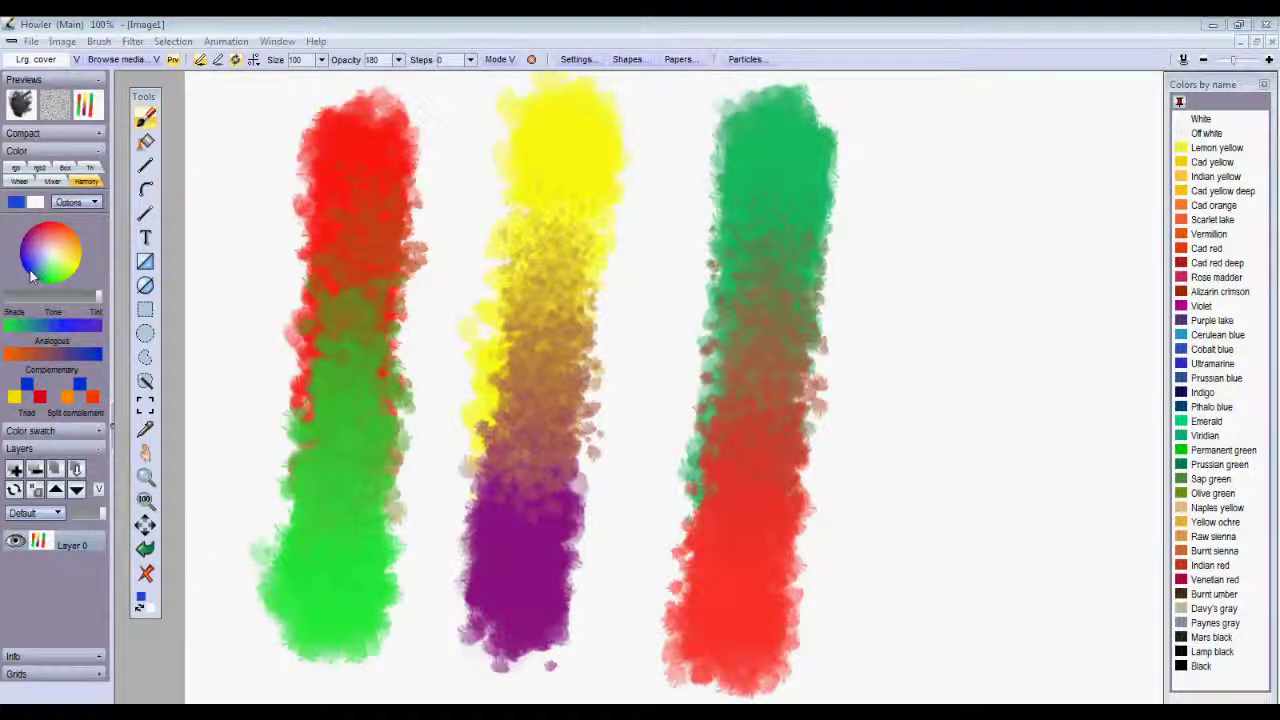
{"action": "mouse_move", "coordinate": [986, 163]}
{"action": "left_mouse_down"}
{"action": "mouse_move", "coordinate": [975, 160]}
{"action": "mouse_move", "coordinate": [888, 586]}
{"action": "left_mouse_up"}
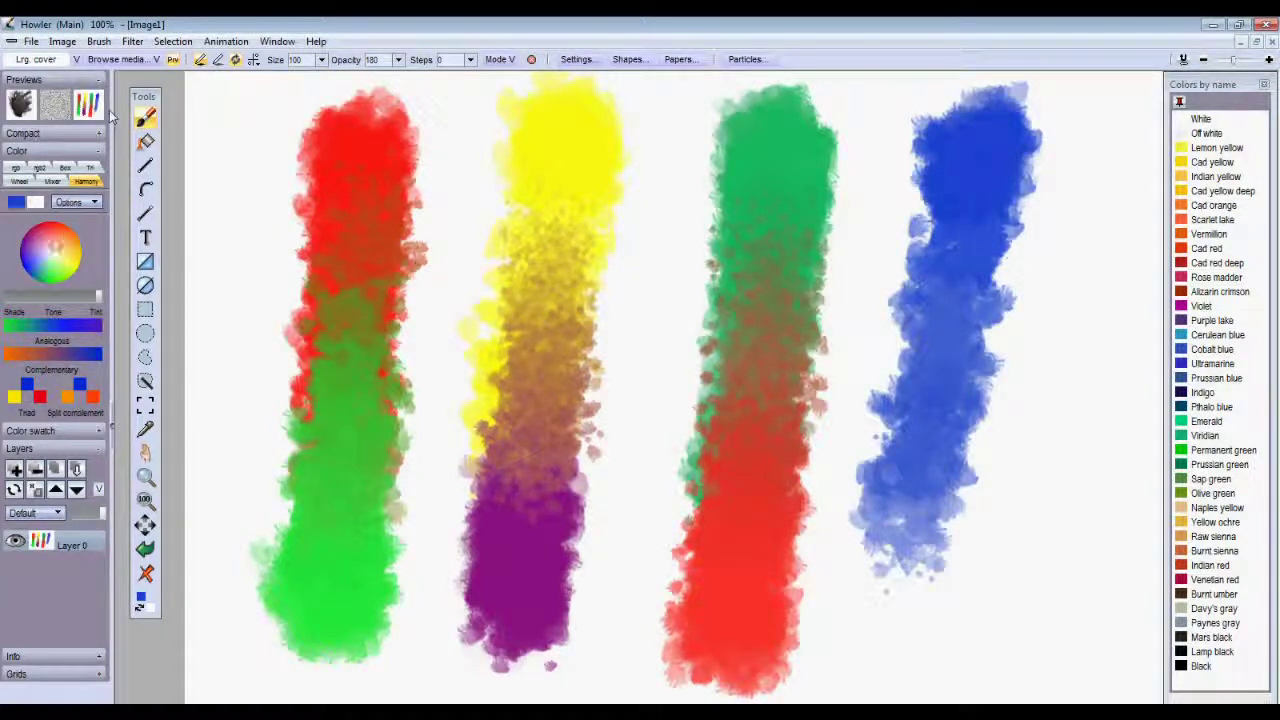
Step: Glaze red-orange over the blue stroke's lower half, then clear the canvas to white
{"action": "left_click", "coordinate": [62, 236]}
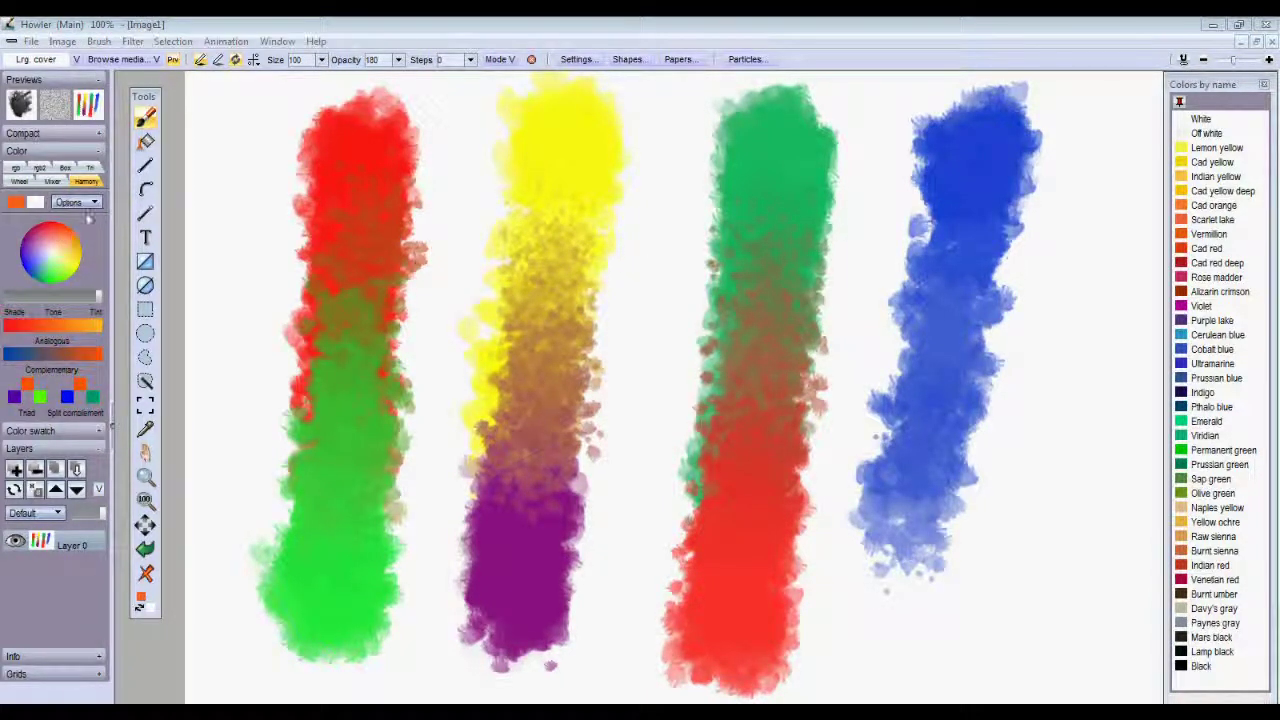
{"action": "mouse_move", "coordinate": [903, 629]}
{"action": "left_mouse_down"}
{"action": "mouse_move", "coordinate": [909, 551]}
{"action": "mouse_move", "coordinate": [887, 633]}
{"action": "mouse_move", "coordinate": [937, 408]}
{"action": "mouse_move", "coordinate": [901, 562]}
{"action": "left_mouse_up"}
{"action": "mouse_move", "coordinate": [952, 250]}
{"action": "left_mouse_down"}
{"action": "mouse_move", "coordinate": [905, 440]}
{"action": "mouse_move", "coordinate": [968, 248]}
{"action": "mouse_move", "coordinate": [992, 330]}
{"action": "mouse_move", "coordinate": [964, 326]}
{"action": "left_mouse_up"}
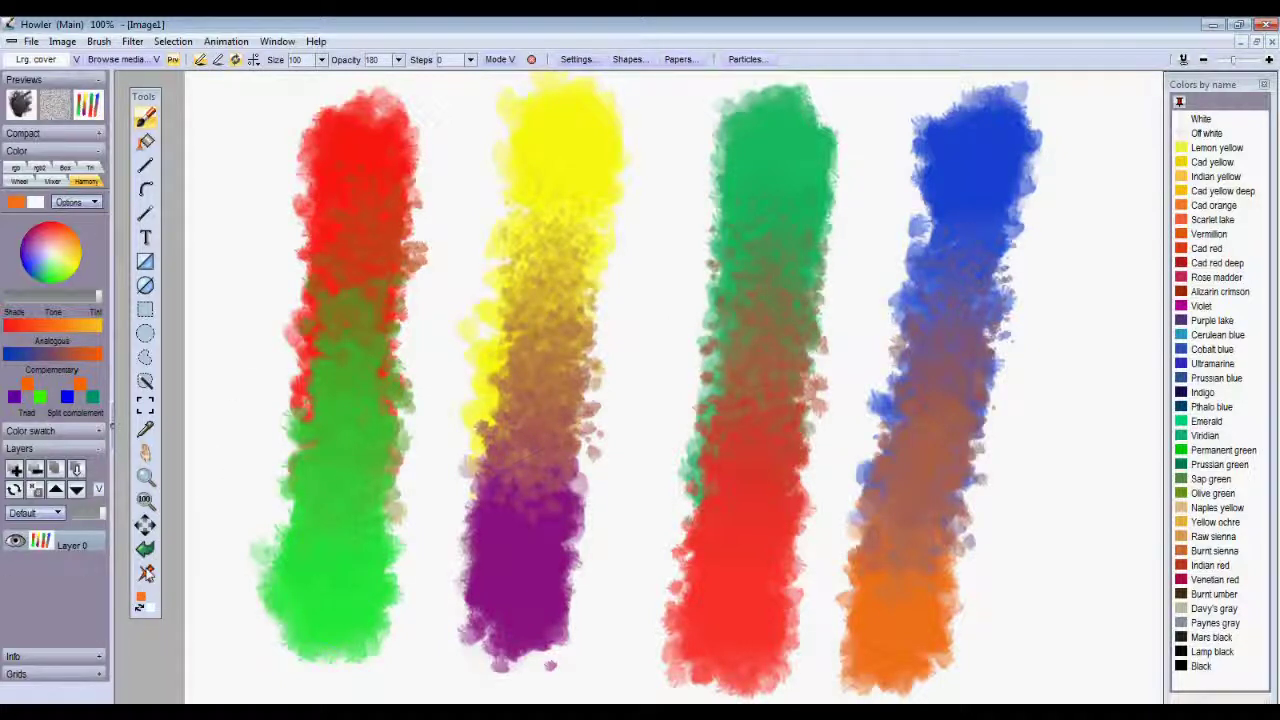
{"action": "left_click", "coordinate": [147, 571]}
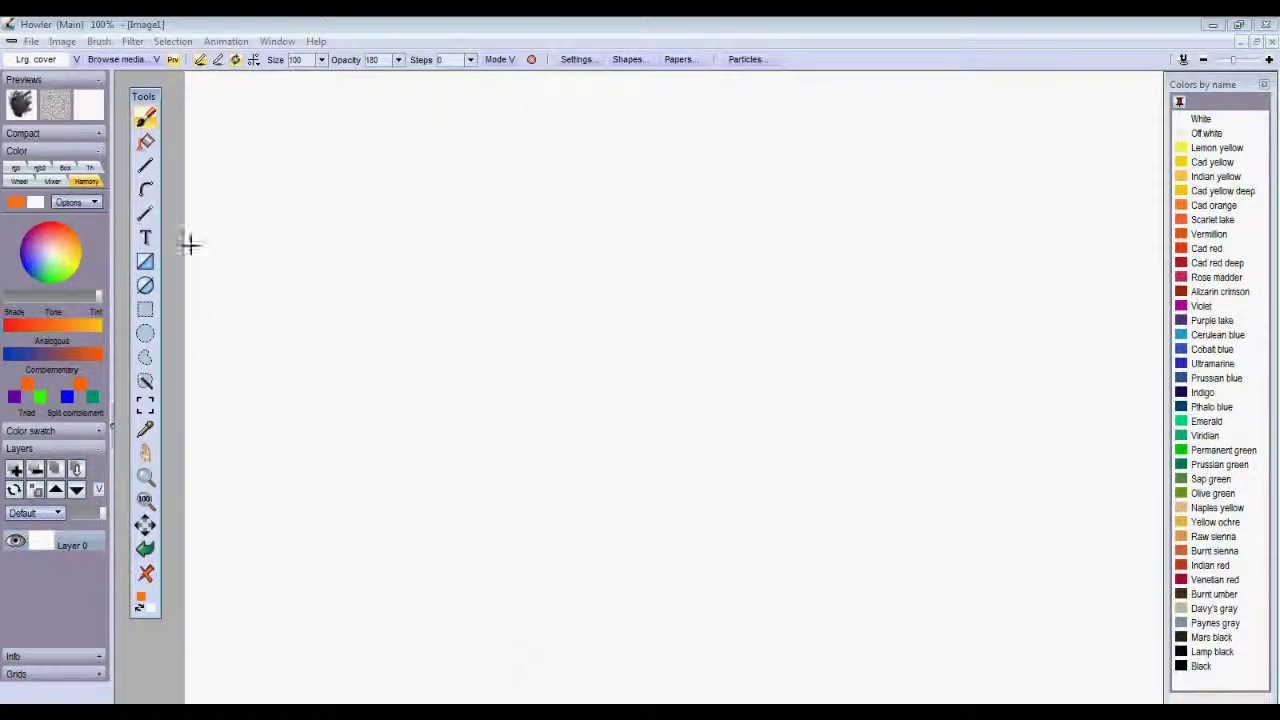
Step: Paint red, yellow and blue blobs, spreading the blue up between the red and yellow
{"action": "left_click", "coordinate": [56, 231]}
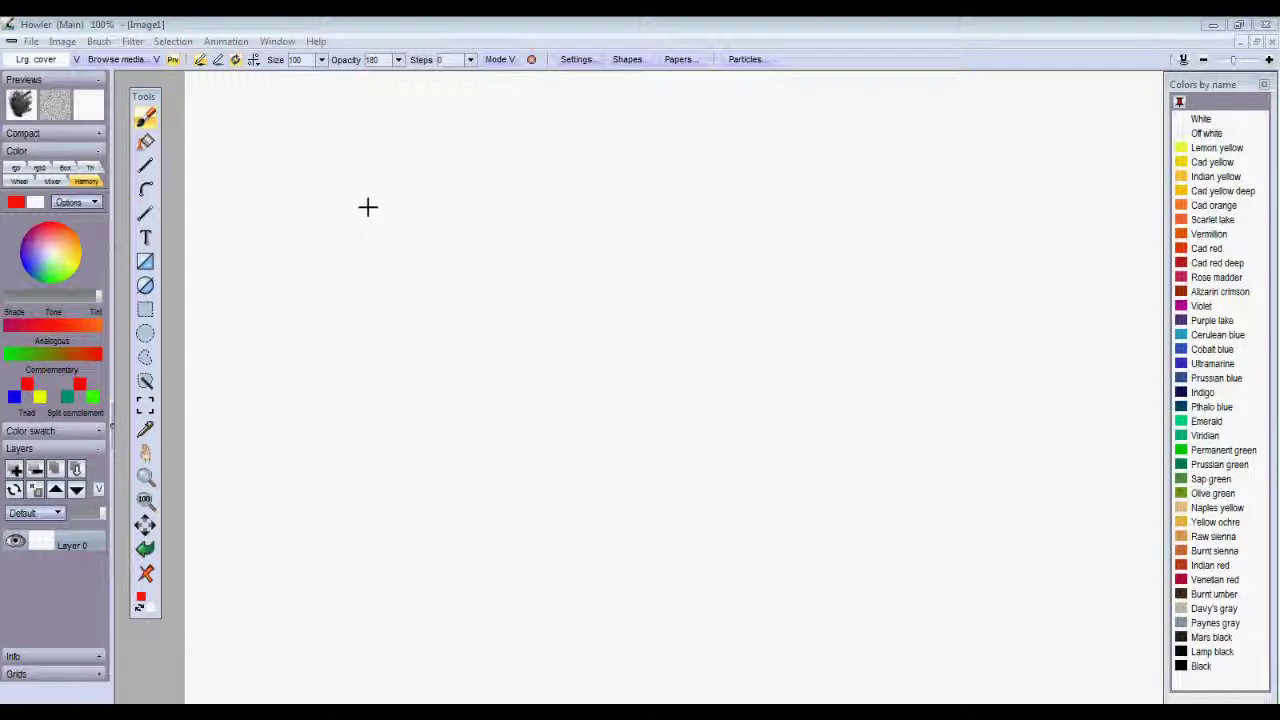
{"action": "mouse_move", "coordinate": [357, 157]}
{"action": "left_mouse_down"}
{"action": "mouse_move", "coordinate": [354, 231]}
{"action": "mouse_move", "coordinate": [373, 188]}
{"action": "left_mouse_up"}
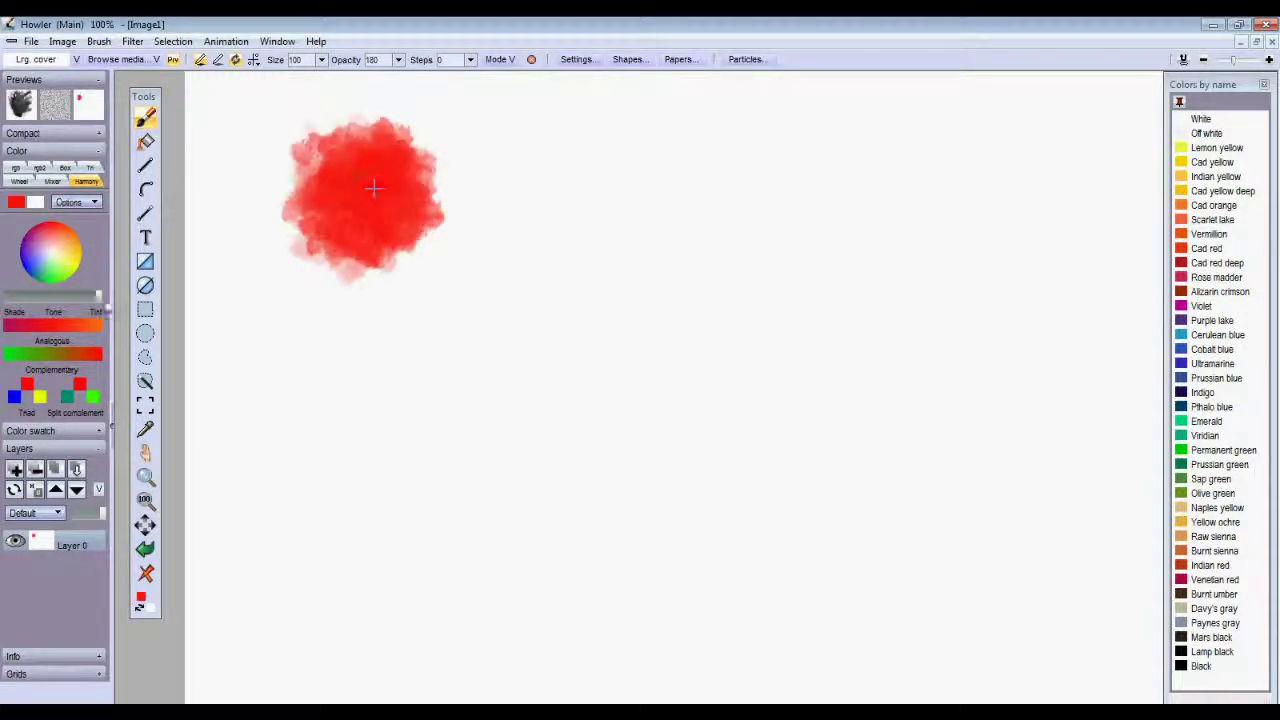
{"action": "left_click", "coordinate": [78, 267]}
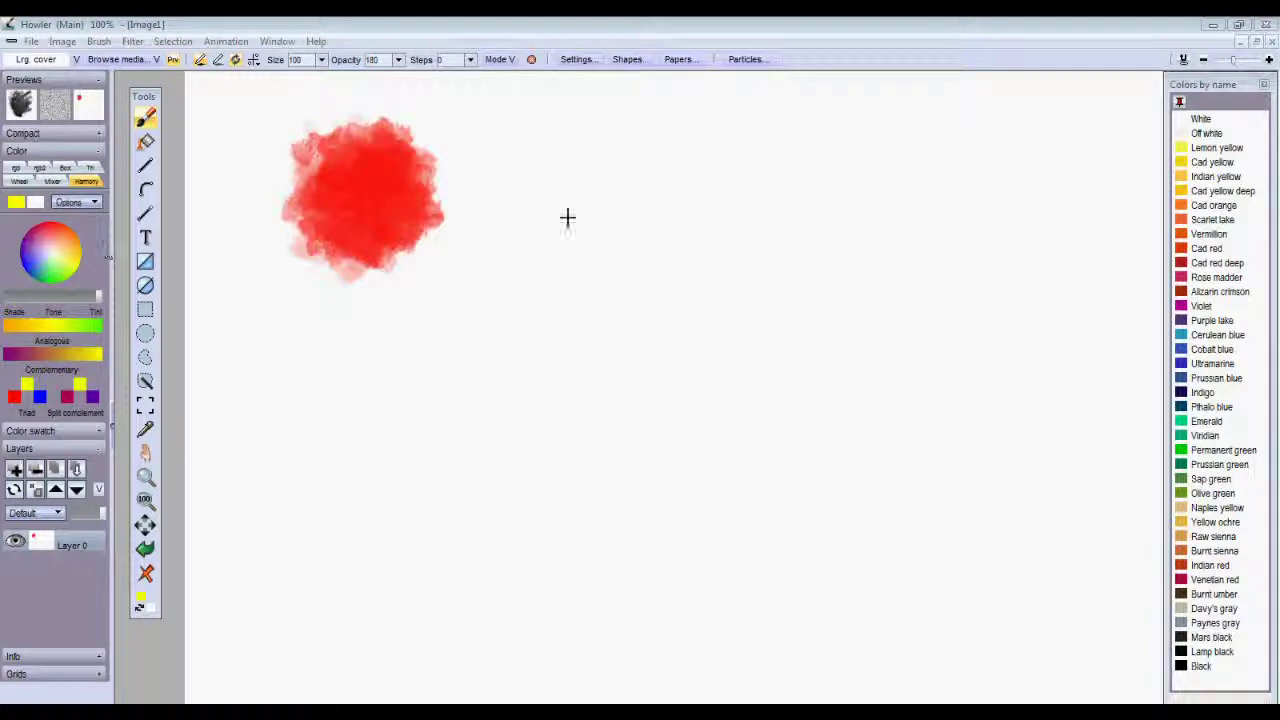
{"action": "left_click_drag", "start_coordinate": [566, 217], "coordinate": [585, 218]}
{"action": "left_click", "coordinate": [30, 272]}
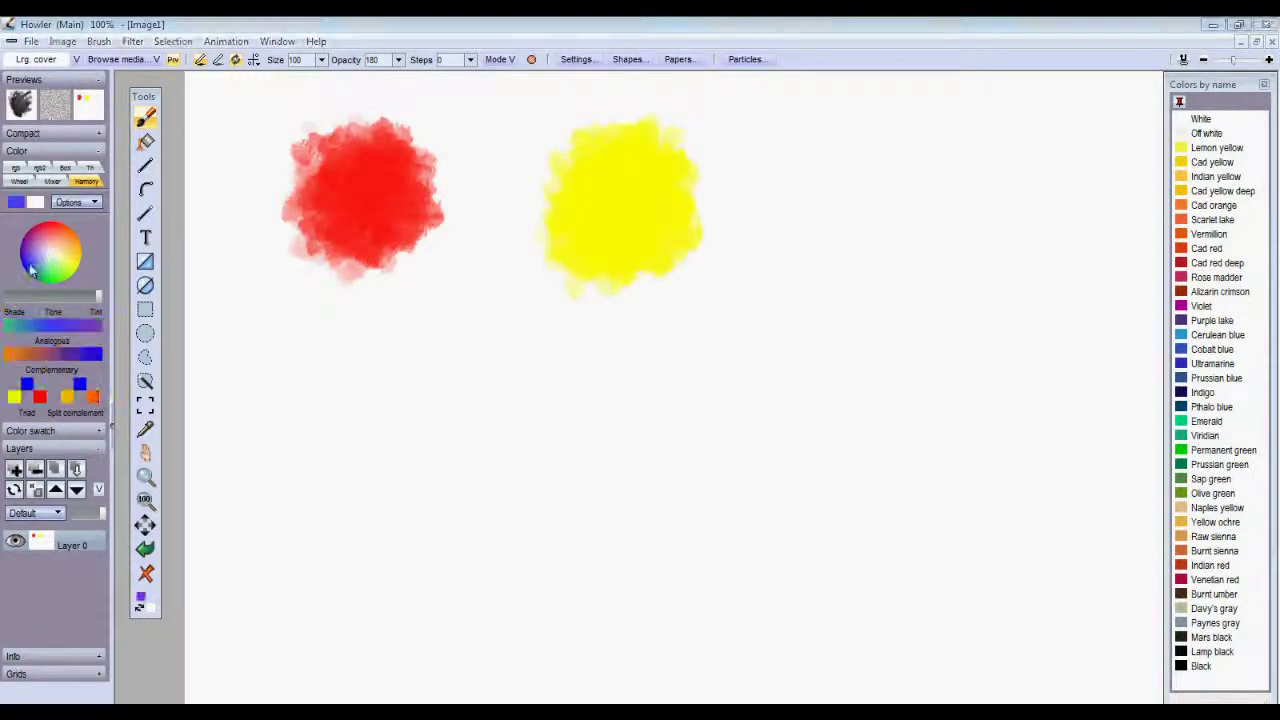
{"action": "mouse_move", "coordinate": [463, 340]}
{"action": "left_mouse_down"}
{"action": "mouse_move", "coordinate": [486, 404]}
{"action": "mouse_move", "coordinate": [468, 345]}
{"action": "left_mouse_up"}
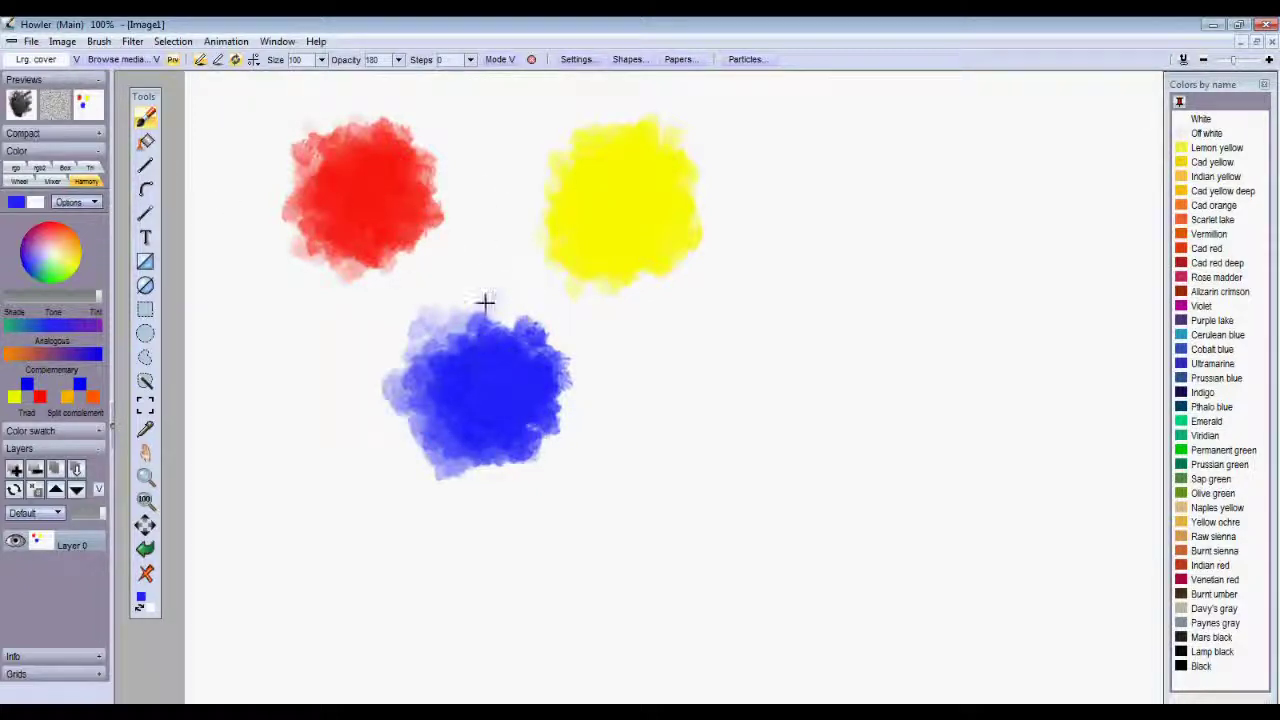
{"action": "mouse_move", "coordinate": [486, 300]}
{"action": "left_mouse_down"}
{"action": "mouse_move", "coordinate": [500, 265]}
{"action": "mouse_move", "coordinate": [420, 255]}
{"action": "mouse_move", "coordinate": [456, 332]}
{"action": "mouse_move", "coordinate": [395, 262]}
{"action": "left_mouse_up"}
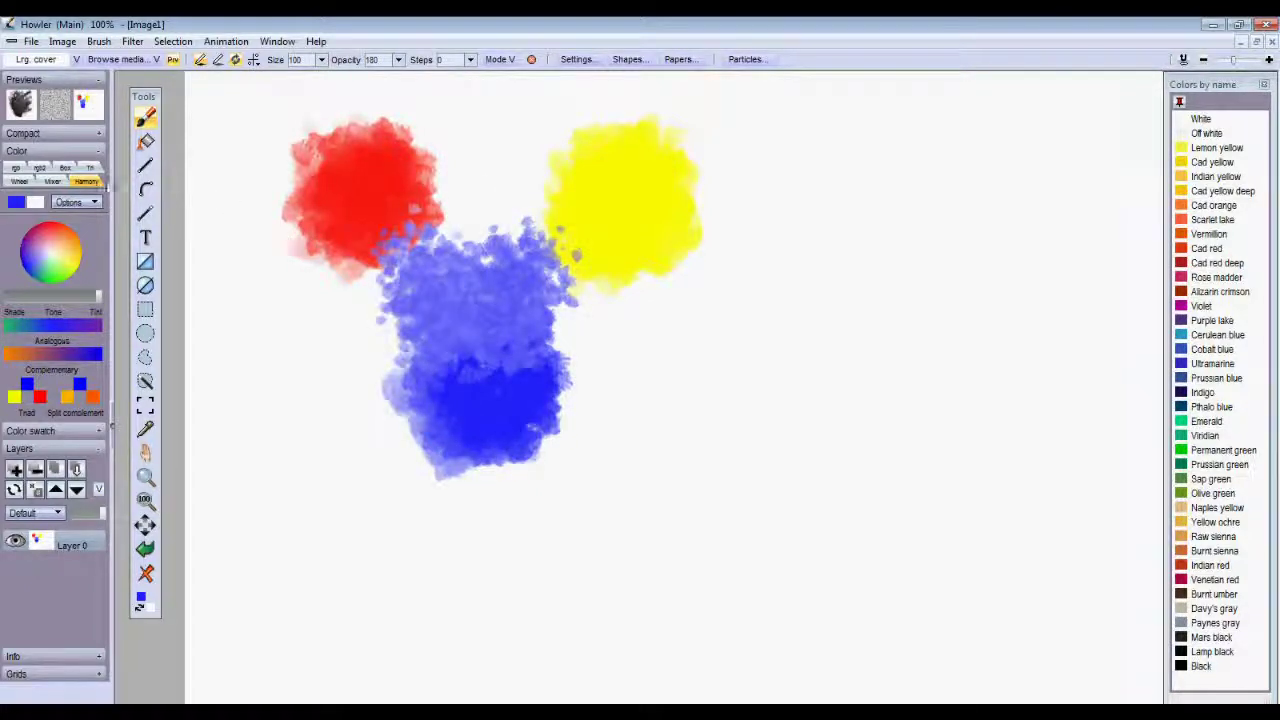
{"action": "right_click", "coordinate": [362, 217]}
Step: Scrub red over the blue blob and yellow between the blobs for purple-brown and olive mixes
{"action": "mouse_move", "coordinate": [362, 217]}
{"action": "left_mouse_down"}
{"action": "mouse_move", "coordinate": [440, 245]}
{"action": "mouse_move", "coordinate": [480, 230]}
{"action": "left_mouse_up"}
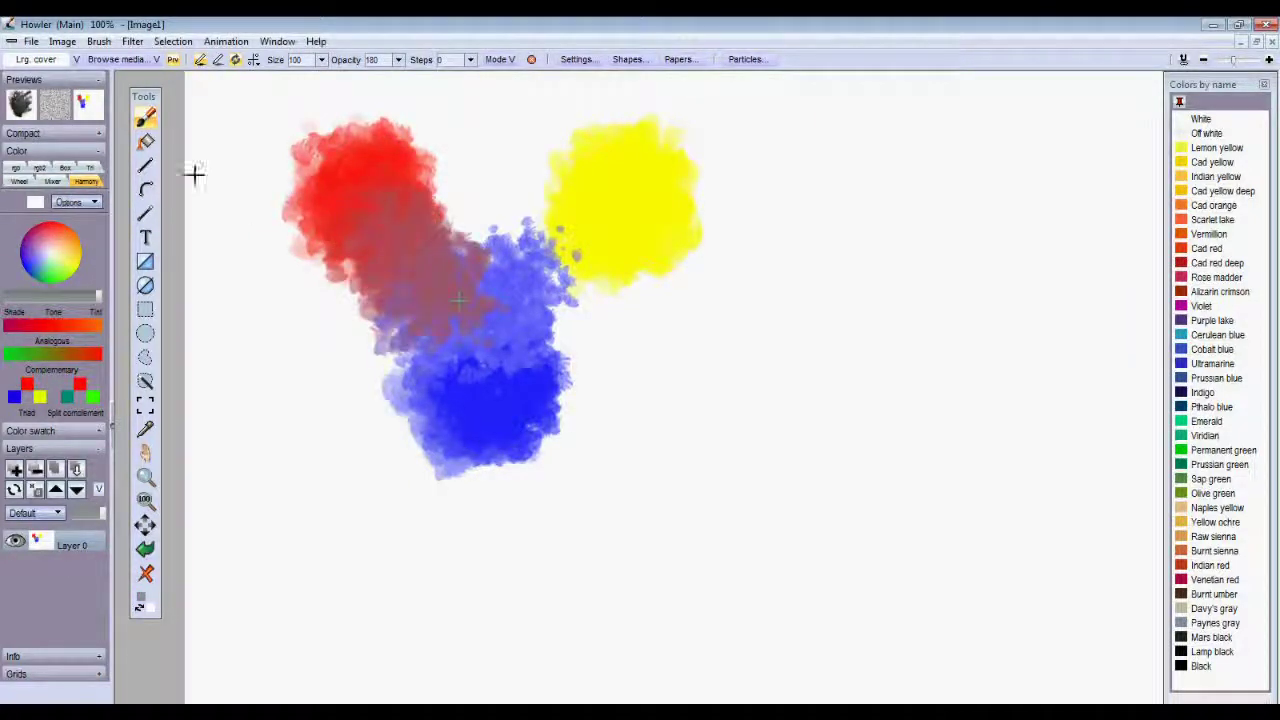
{"action": "left_click", "coordinate": [79, 247]}
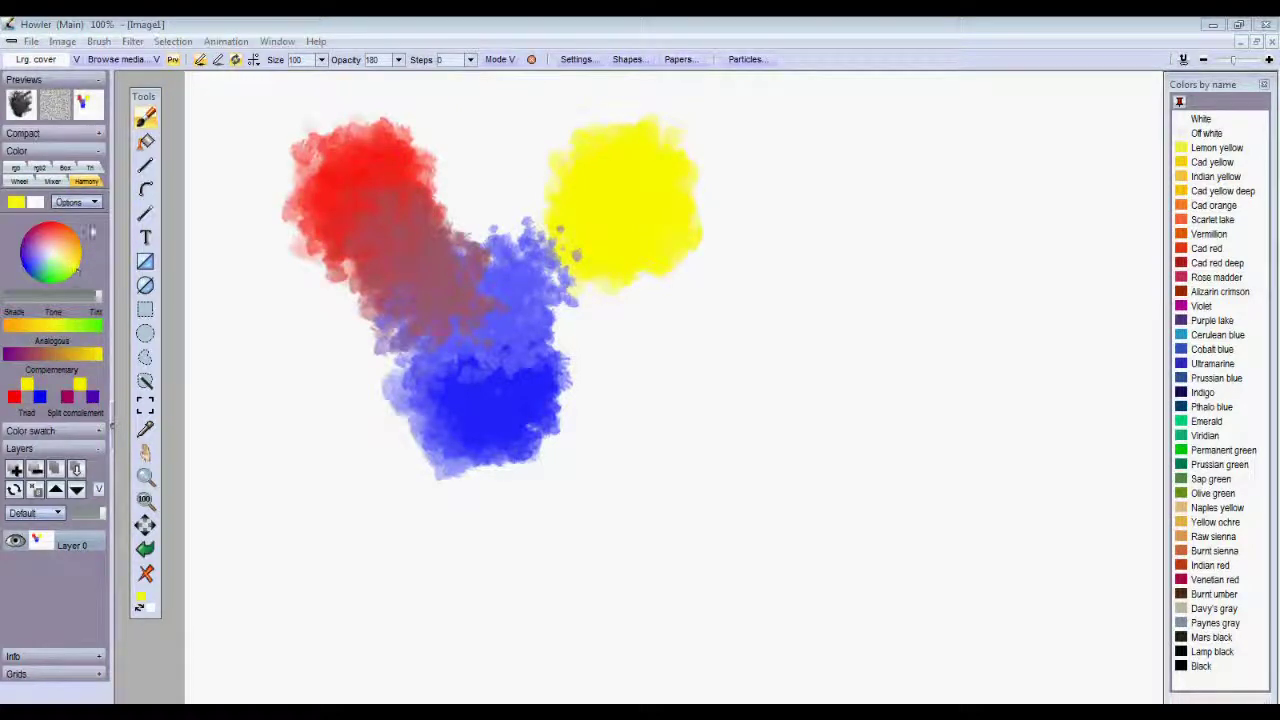
{"action": "mouse_move", "coordinate": [551, 220]}
{"action": "left_mouse_down"}
{"action": "mouse_move", "coordinate": [552, 188]}
{"action": "mouse_move", "coordinate": [474, 252]}
{"action": "mouse_move", "coordinate": [519, 241]}
{"action": "mouse_move", "coordinate": [508, 260]}
{"action": "mouse_move", "coordinate": [519, 265]}
{"action": "mouse_move", "coordinate": [470, 283]}
{"action": "left_mouse_up"}
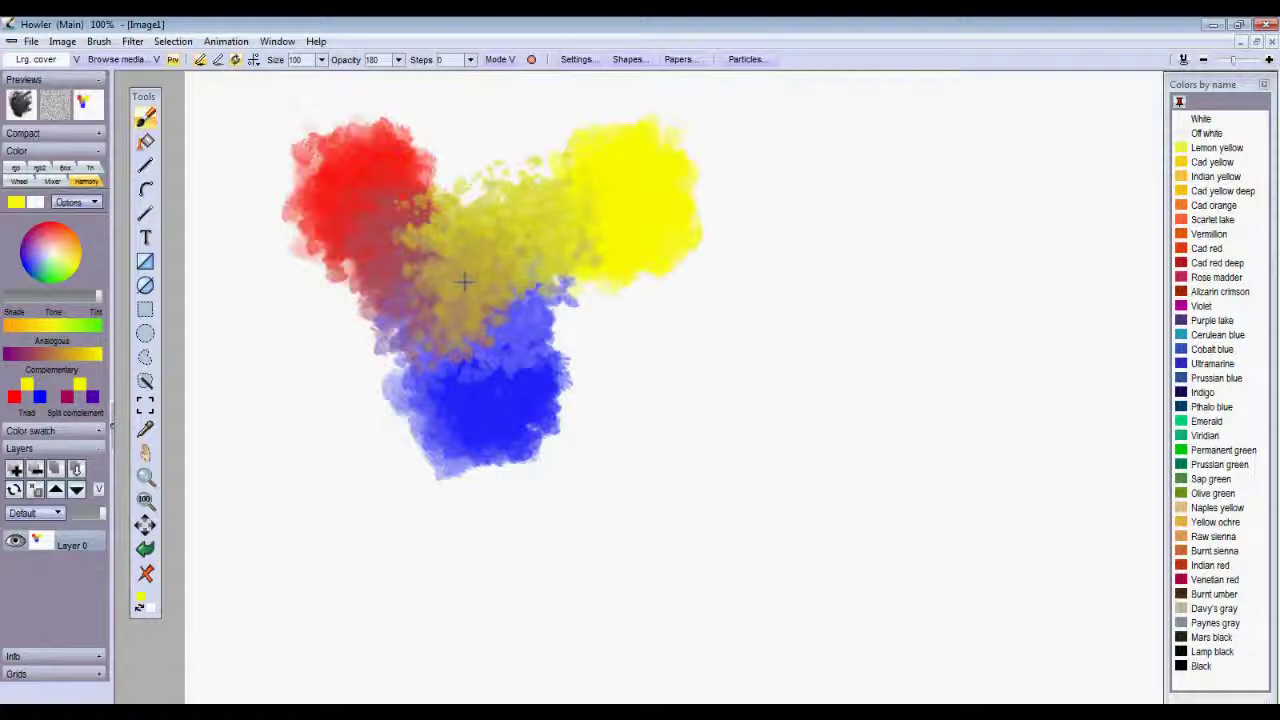
{"action": "left_click", "coordinate": [64, 237]}
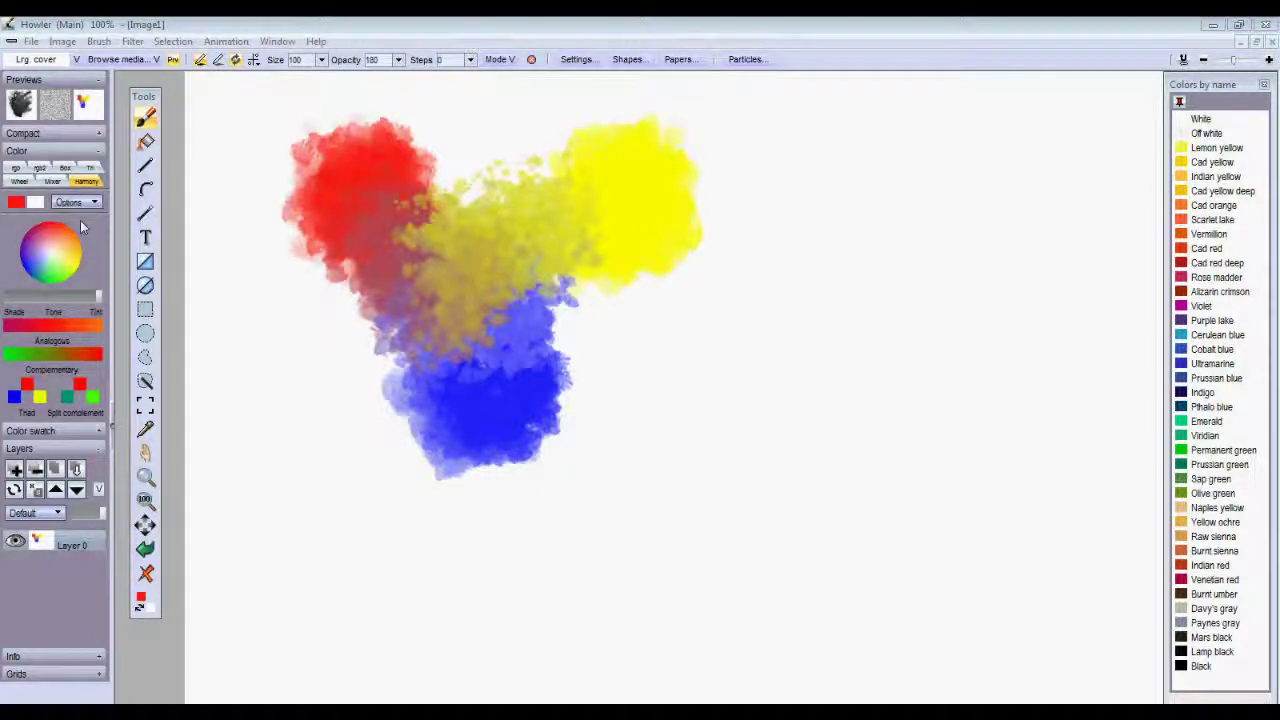
Step: Brush green over a new red blob at the right, then clear the canvas
{"action": "mouse_move", "coordinate": [852, 168]}
{"action": "left_mouse_down"}
{"action": "mouse_move", "coordinate": [886, 166]}
{"action": "mouse_move", "coordinate": [889, 150]}
{"action": "mouse_move", "coordinate": [845, 215]}
{"action": "left_mouse_up"}
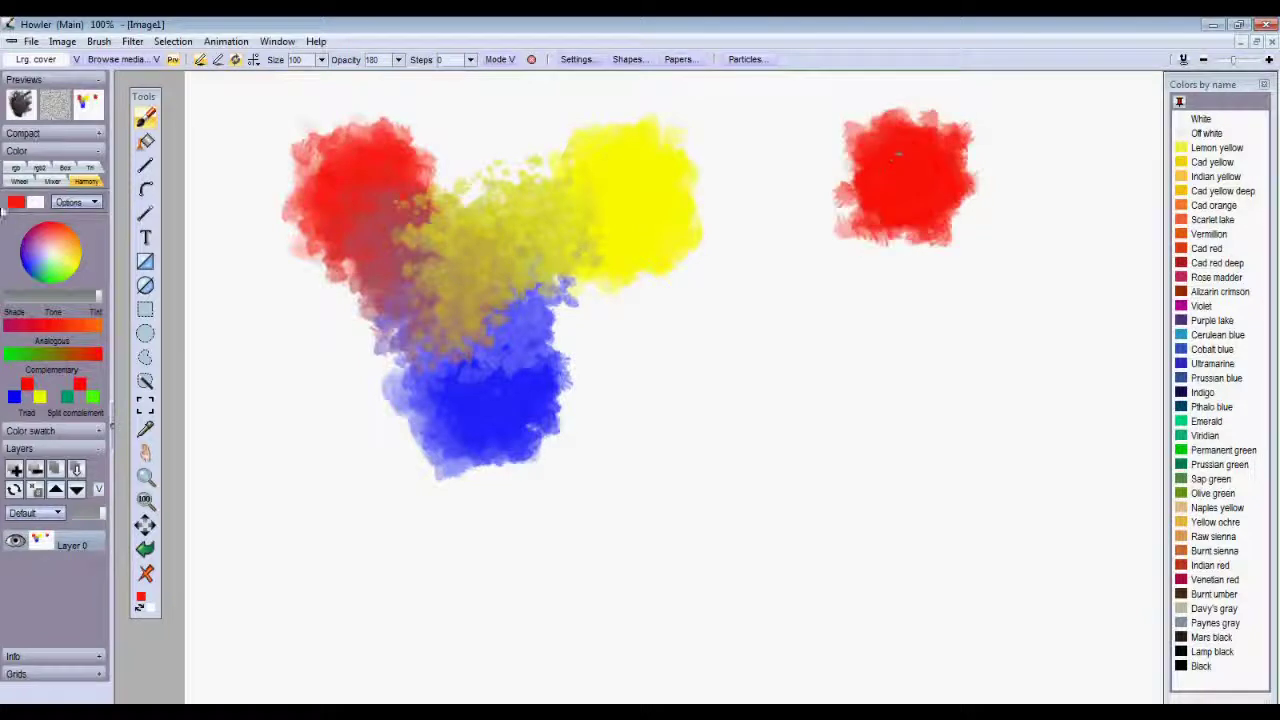
{"action": "left_click", "coordinate": [54, 282]}
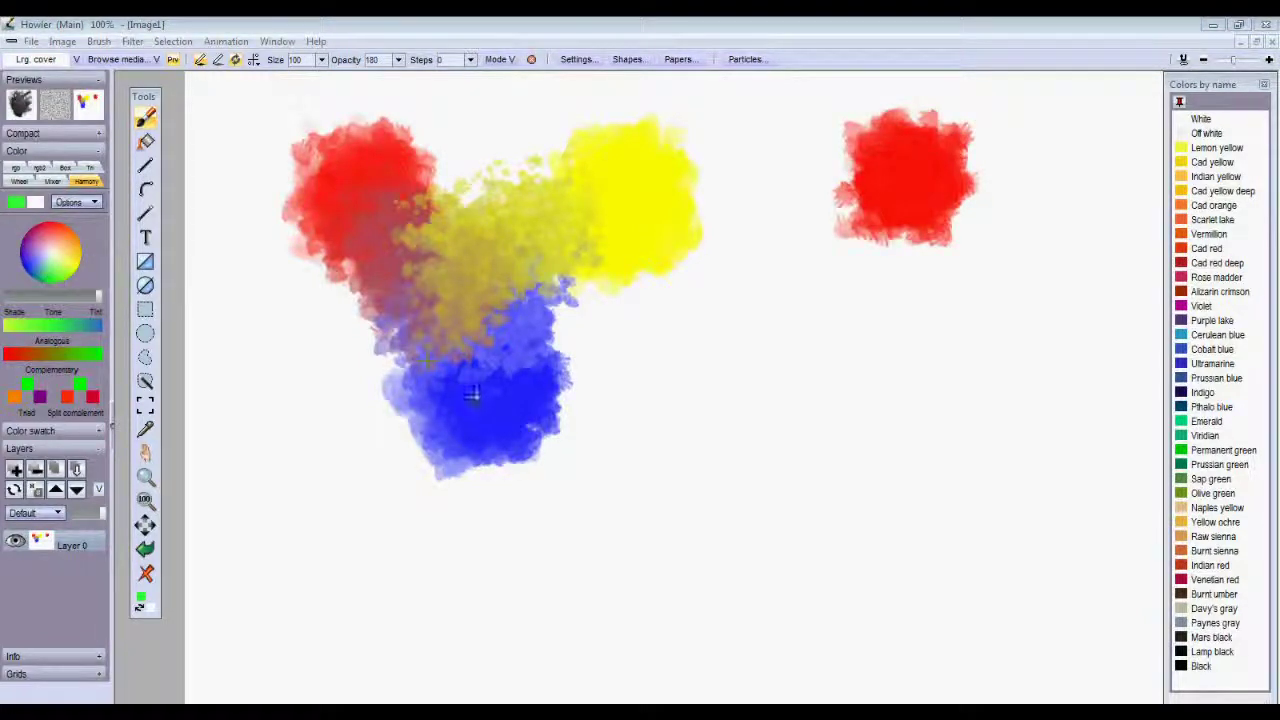
{"action": "left_click_drag", "start_coordinate": [909, 346], "coordinate": [914, 283]}
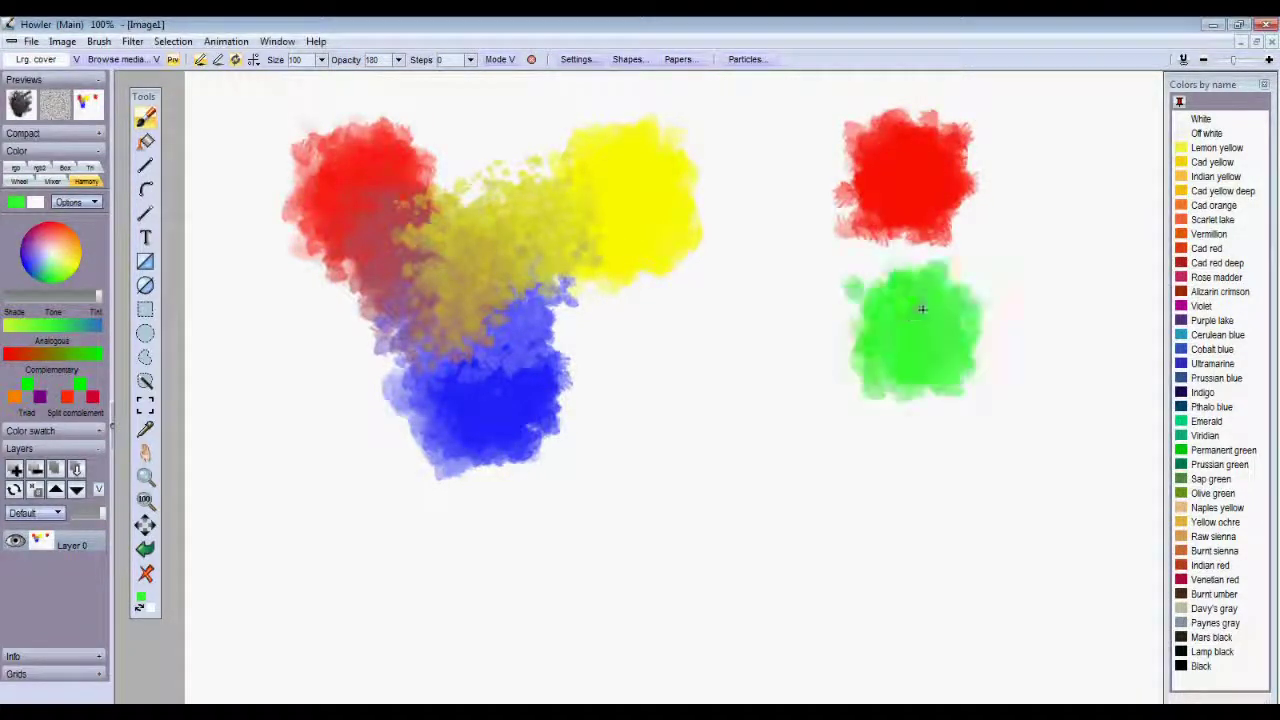
{"action": "mouse_move", "coordinate": [923, 183]}
{"action": "left_mouse_down"}
{"action": "mouse_move", "coordinate": [902, 343]}
{"action": "mouse_move", "coordinate": [919, 293]}
{"action": "mouse_move", "coordinate": [895, 317]}
{"action": "left_mouse_up"}
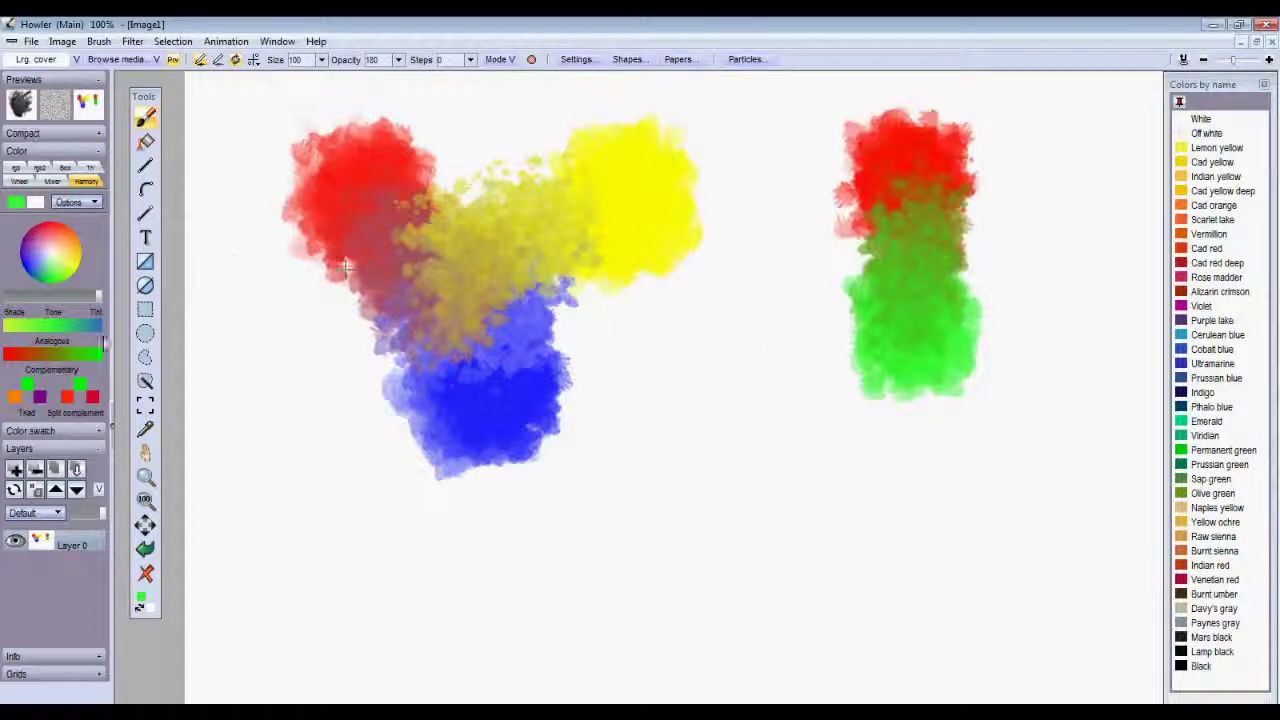
{"action": "left_click", "coordinate": [148, 572]}
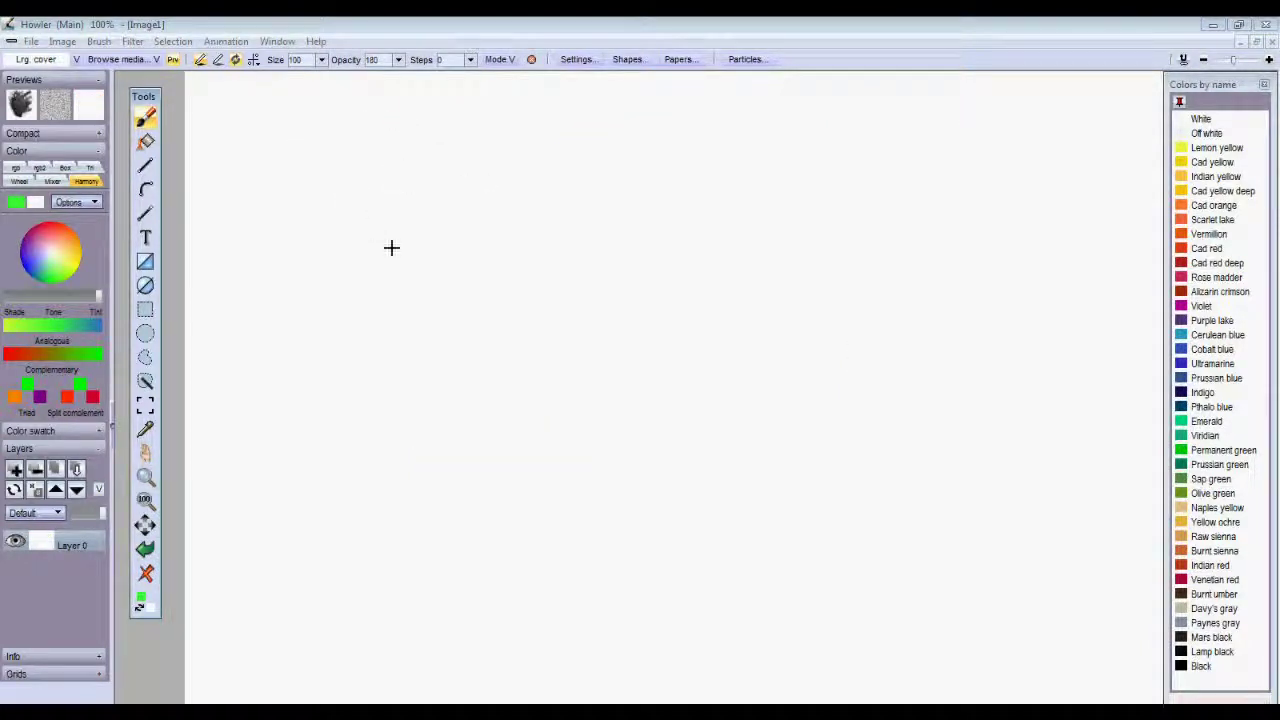
Step: Paint a large red blob in the middle of the blank canvas
{"action": "left_click", "coordinate": [66, 236]}
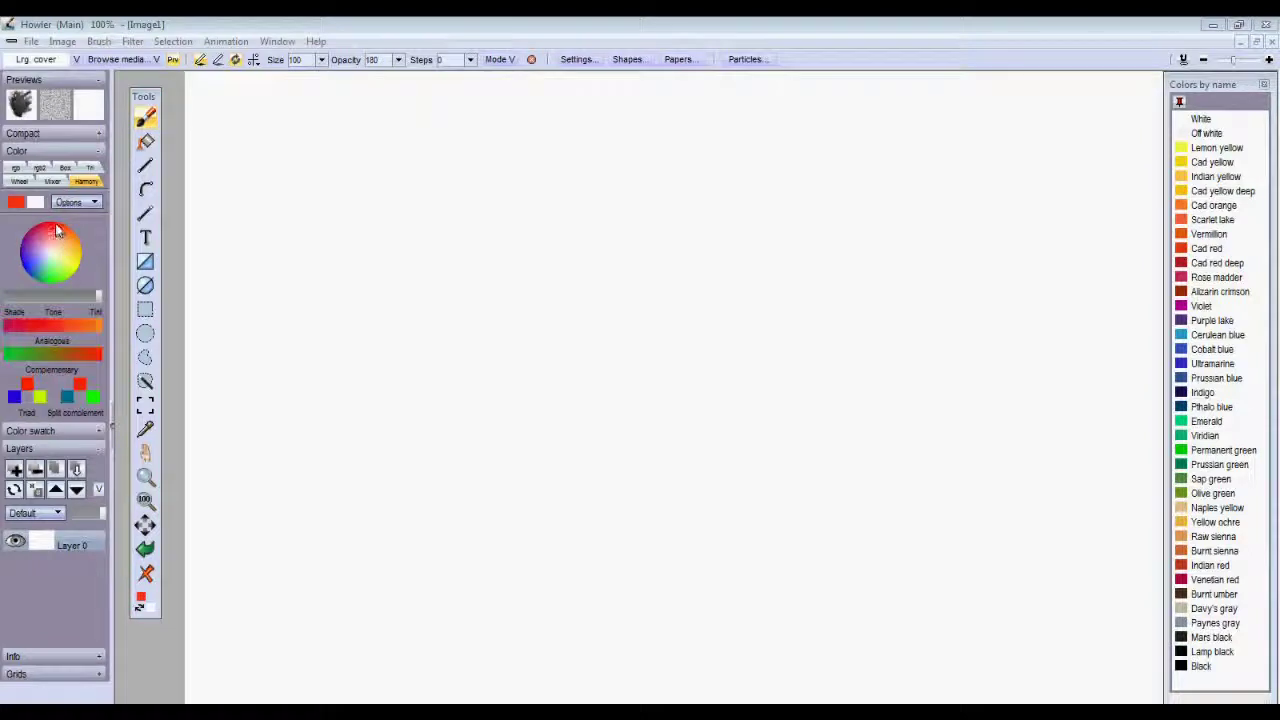
{"action": "mouse_move", "coordinate": [449, 203]}
{"action": "left_mouse_down"}
{"action": "mouse_move", "coordinate": [379, 285]}
{"action": "mouse_move", "coordinate": [560, 190]}
{"action": "mouse_move", "coordinate": [556, 266]}
{"action": "left_mouse_up"}
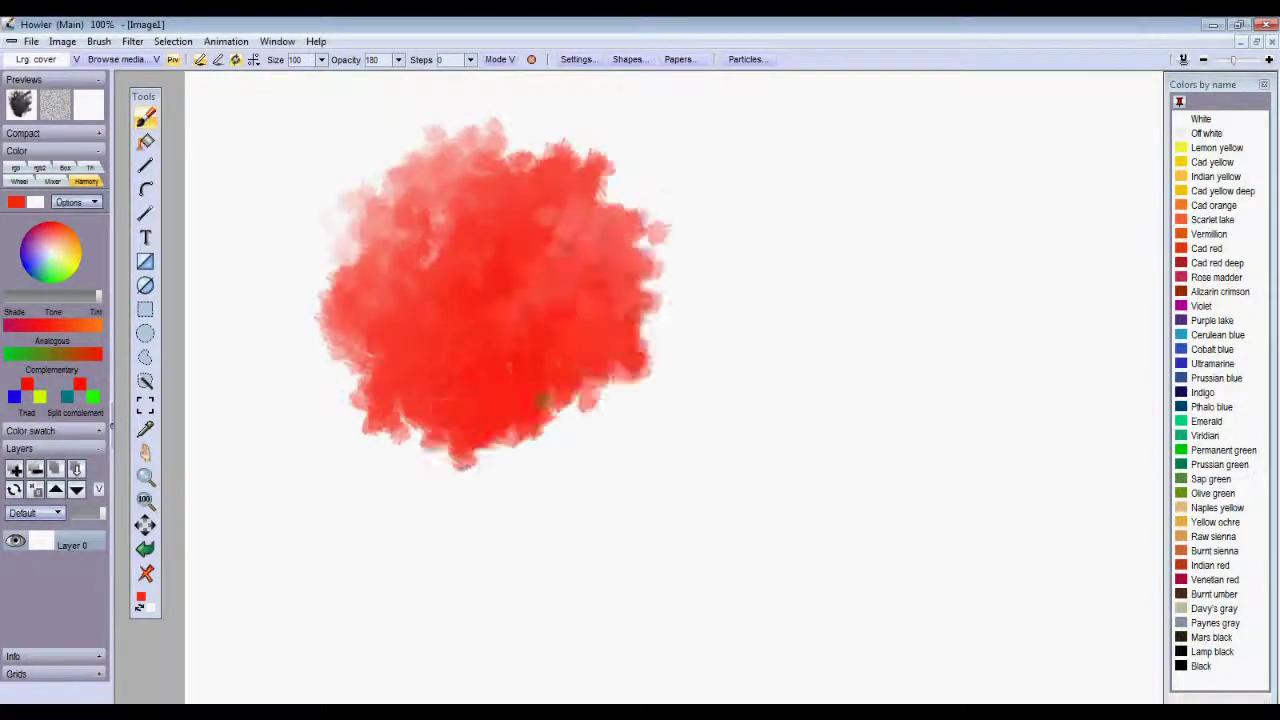
{"action": "left_click_drag", "start_coordinate": [540, 400], "coordinate": [545, 385]}
Step: Brush a soft peach-orange wash beneath and around the red blob, blending its lower edge
{"action": "left_click", "coordinate": [79, 231]}
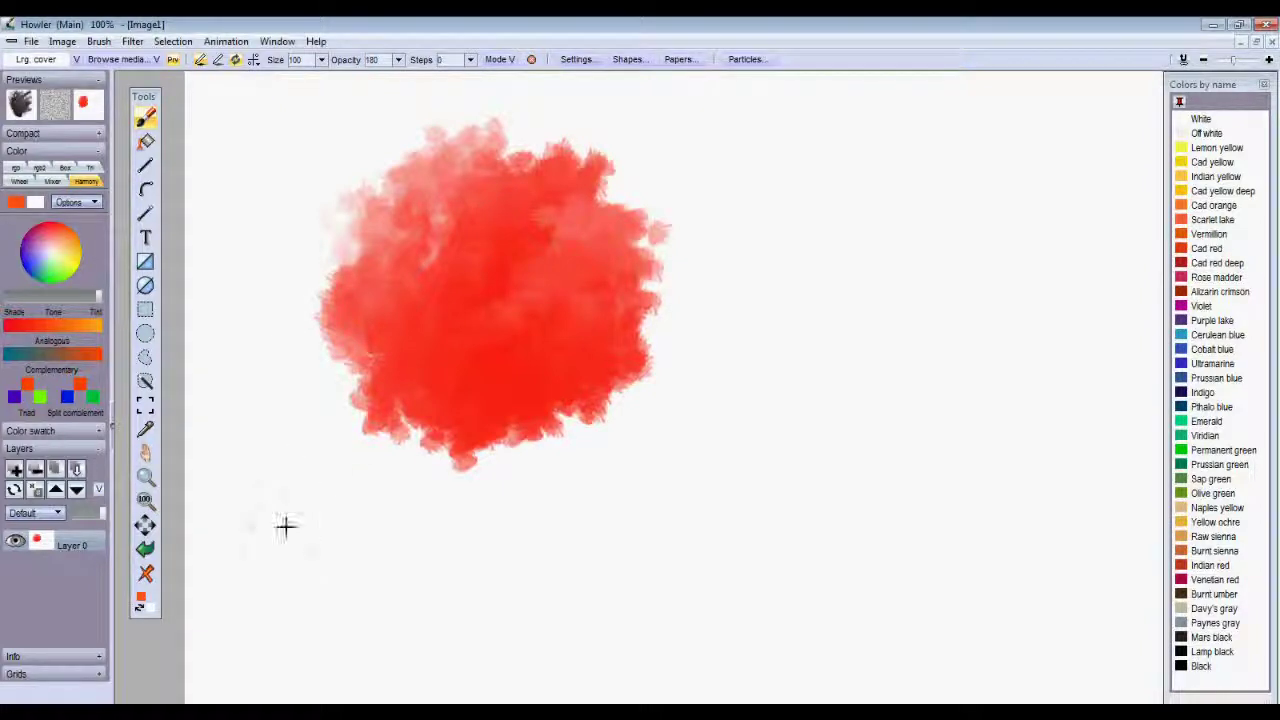
{"action": "mouse_move", "coordinate": [286, 526]}
{"action": "left_mouse_down"}
{"action": "mouse_move", "coordinate": [323, 569]}
{"action": "mouse_move", "coordinate": [347, 529]}
{"action": "mouse_move", "coordinate": [379, 557]}
{"action": "mouse_move", "coordinate": [372, 515]}
{"action": "left_mouse_up"}
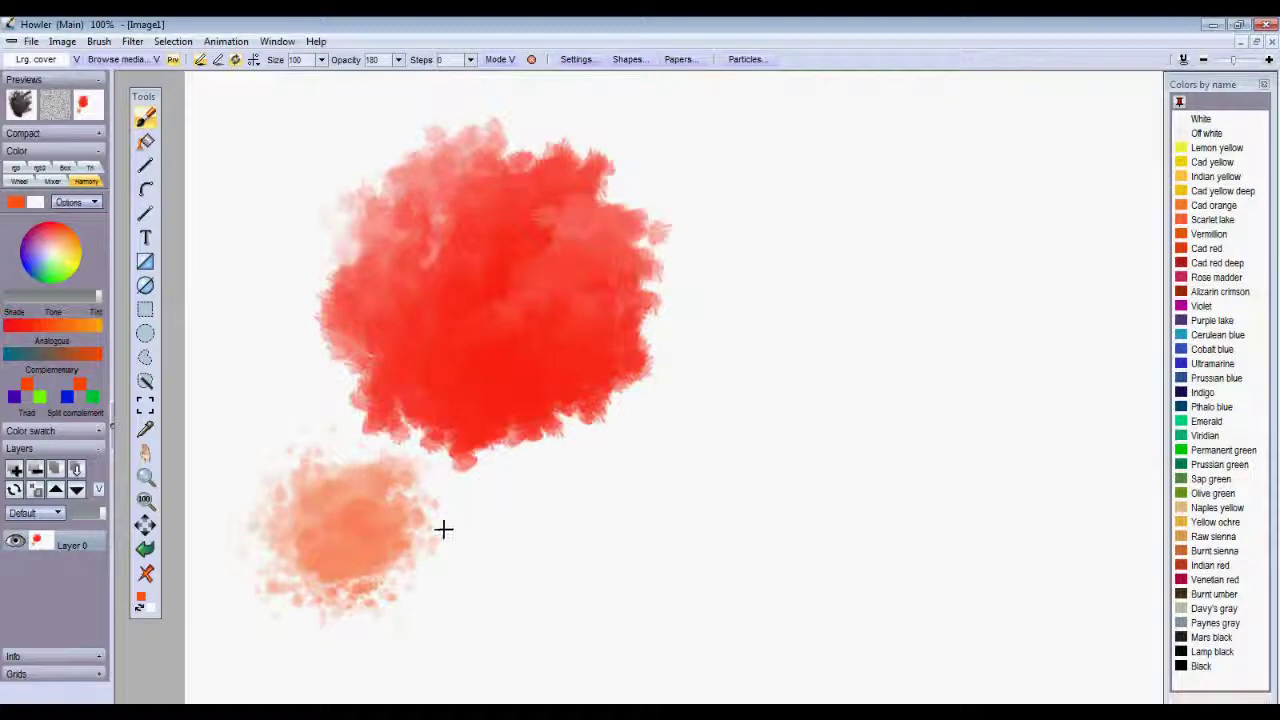
{"action": "mouse_move", "coordinate": [443, 529]}
{"action": "left_mouse_down"}
{"action": "mouse_move", "coordinate": [473, 546]}
{"action": "mouse_move", "coordinate": [379, 518]}
{"action": "mouse_move", "coordinate": [486, 534]}
{"action": "mouse_move", "coordinate": [452, 548]}
{"action": "mouse_move", "coordinate": [539, 520]}
{"action": "mouse_move", "coordinate": [599, 536]}
{"action": "mouse_move", "coordinate": [671, 500]}
{"action": "mouse_move", "coordinate": [420, 466]}
{"action": "mouse_move", "coordinate": [407, 480]}
{"action": "mouse_move", "coordinate": [332, 429]}
{"action": "mouse_move", "coordinate": [390, 462]}
{"action": "mouse_move", "coordinate": [488, 483]}
{"action": "mouse_move", "coordinate": [541, 468]}
{"action": "mouse_move", "coordinate": [572, 481]}
{"action": "mouse_move", "coordinate": [674, 394]}
{"action": "mouse_move", "coordinate": [481, 414]}
{"action": "left_mouse_up"}
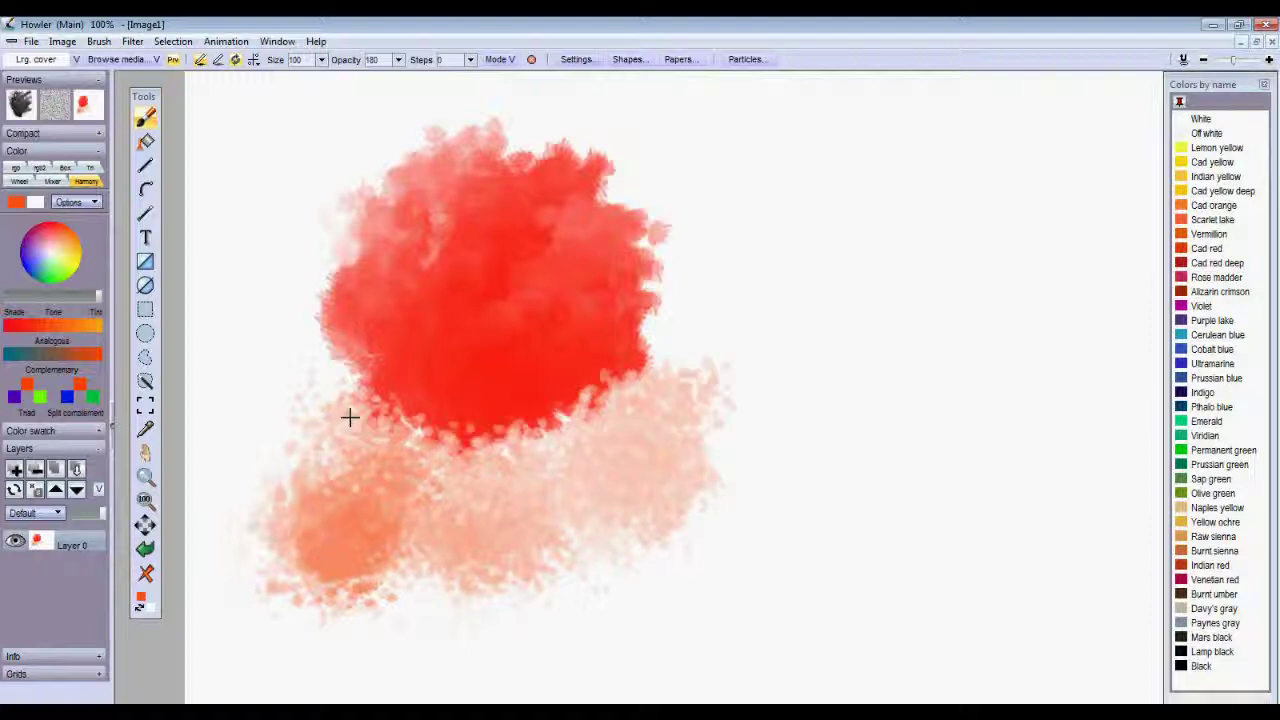
{"action": "mouse_move", "coordinate": [349, 417]}
{"action": "left_mouse_down"}
{"action": "mouse_move", "coordinate": [301, 379]}
{"action": "mouse_move", "coordinate": [342, 395]}
{"action": "mouse_move", "coordinate": [328, 421]}
{"action": "mouse_move", "coordinate": [442, 445]}
{"action": "mouse_move", "coordinate": [468, 485]}
{"action": "mouse_move", "coordinate": [657, 401]}
{"action": "mouse_move", "coordinate": [314, 456]}
{"action": "mouse_move", "coordinate": [362, 462]}
{"action": "mouse_move", "coordinate": [368, 481]}
{"action": "mouse_move", "coordinate": [464, 488]}
{"action": "mouse_move", "coordinate": [423, 487]}
{"action": "mouse_move", "coordinate": [519, 474]}
{"action": "mouse_move", "coordinate": [564, 489]}
{"action": "mouse_move", "coordinate": [604, 427]}
{"action": "mouse_move", "coordinate": [645, 401]}
{"action": "mouse_move", "coordinate": [611, 369]}
{"action": "left_mouse_up"}
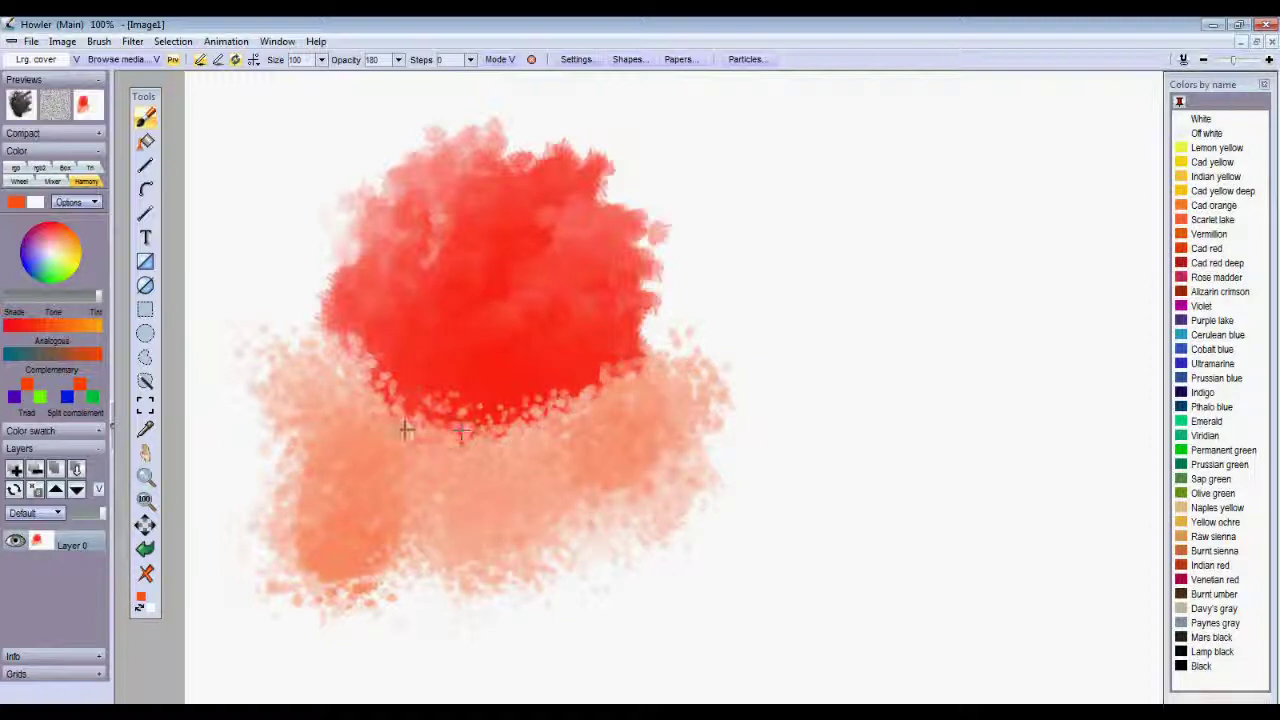
{"action": "mouse_move", "coordinate": [406, 430]}
{"action": "left_mouse_down"}
{"action": "mouse_move", "coordinate": [444, 358]}
{"action": "mouse_move", "coordinate": [508, 459]}
{"action": "mouse_move", "coordinate": [620, 402]}
{"action": "left_mouse_up"}
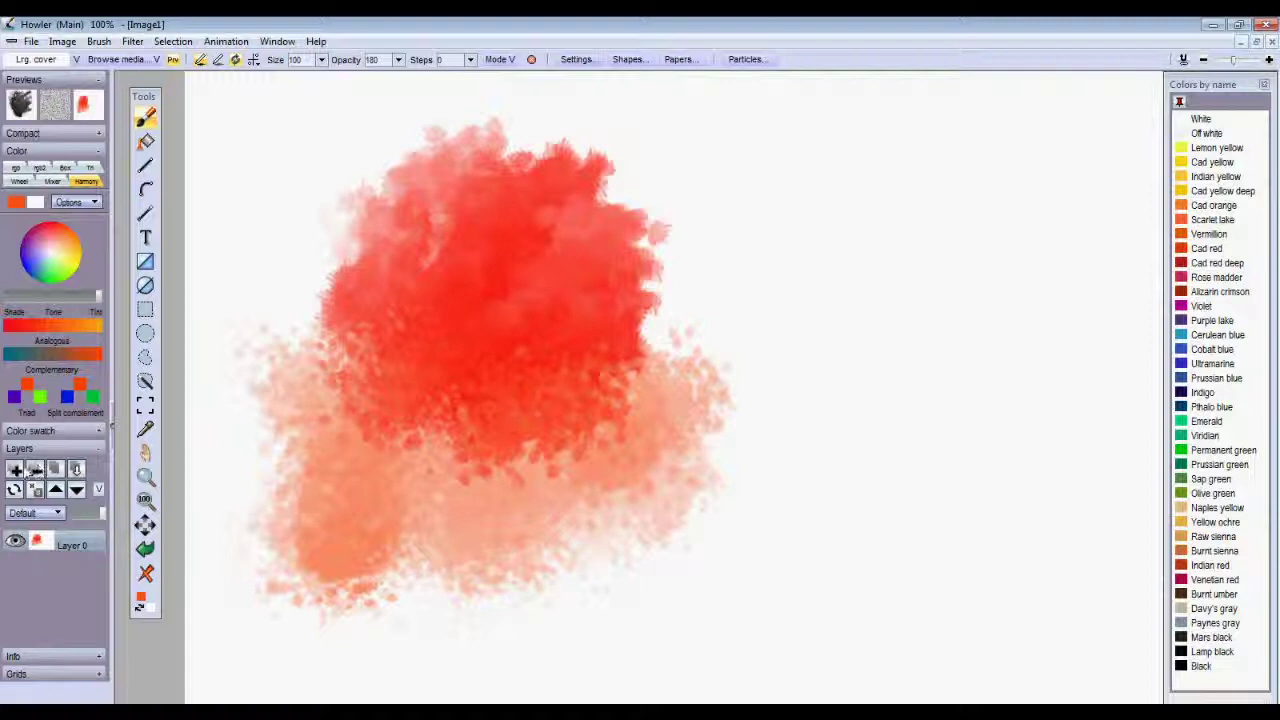
Step: On a new Layer 1, glaze green over the red blob, then return to Layer 0 with yellow
{"action": "left_click", "coordinate": [16, 470]}
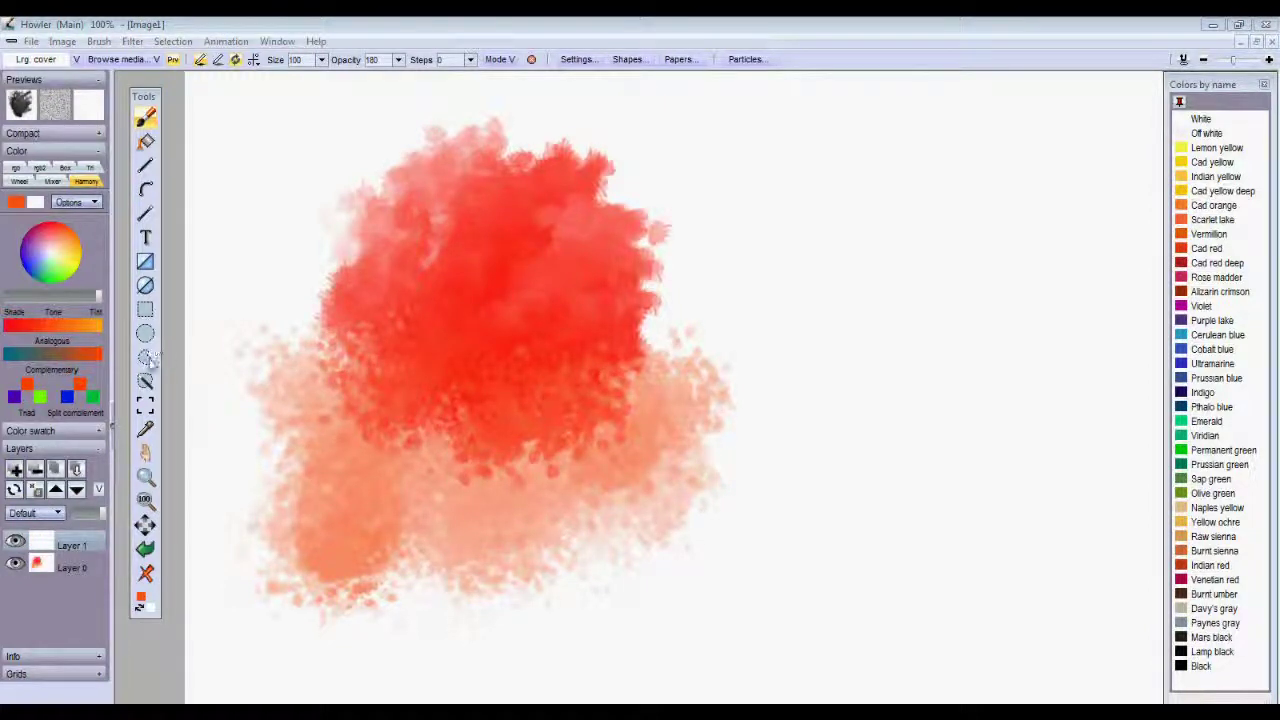
{"action": "left_click", "coordinate": [77, 254]}
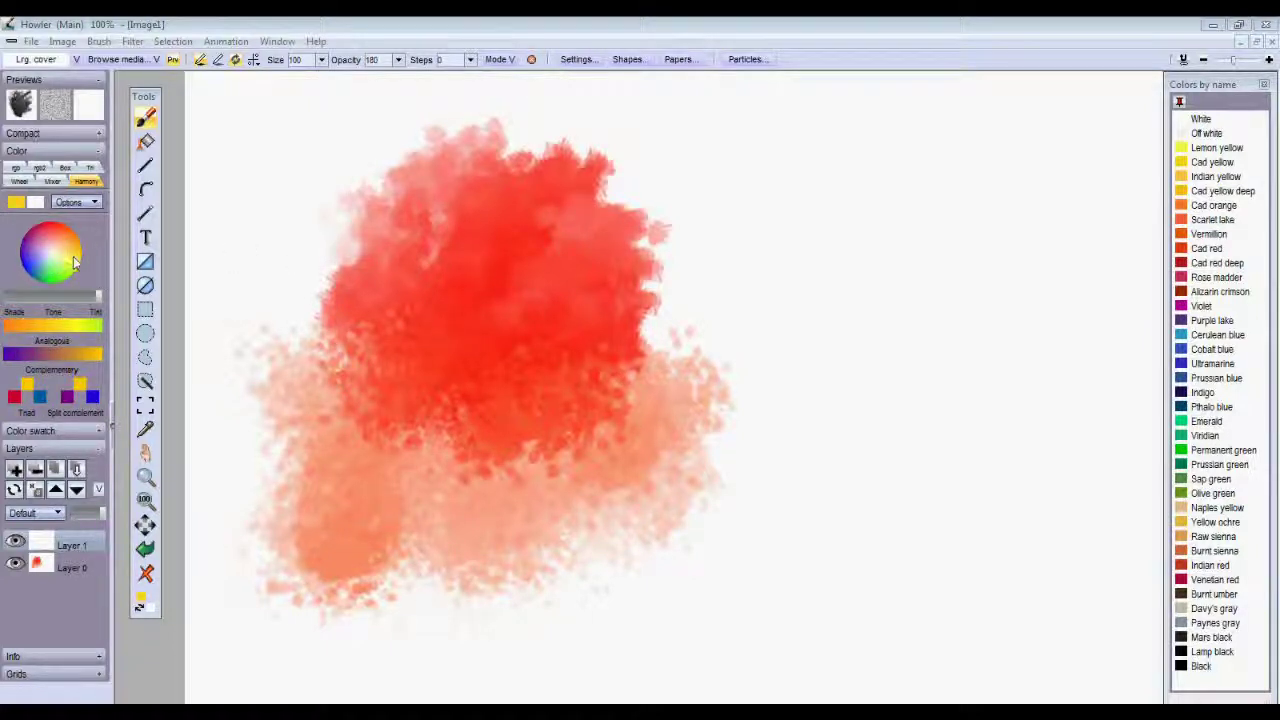
{"action": "left_click_drag", "start_coordinate": [66, 235], "coordinate": [50, 287]}
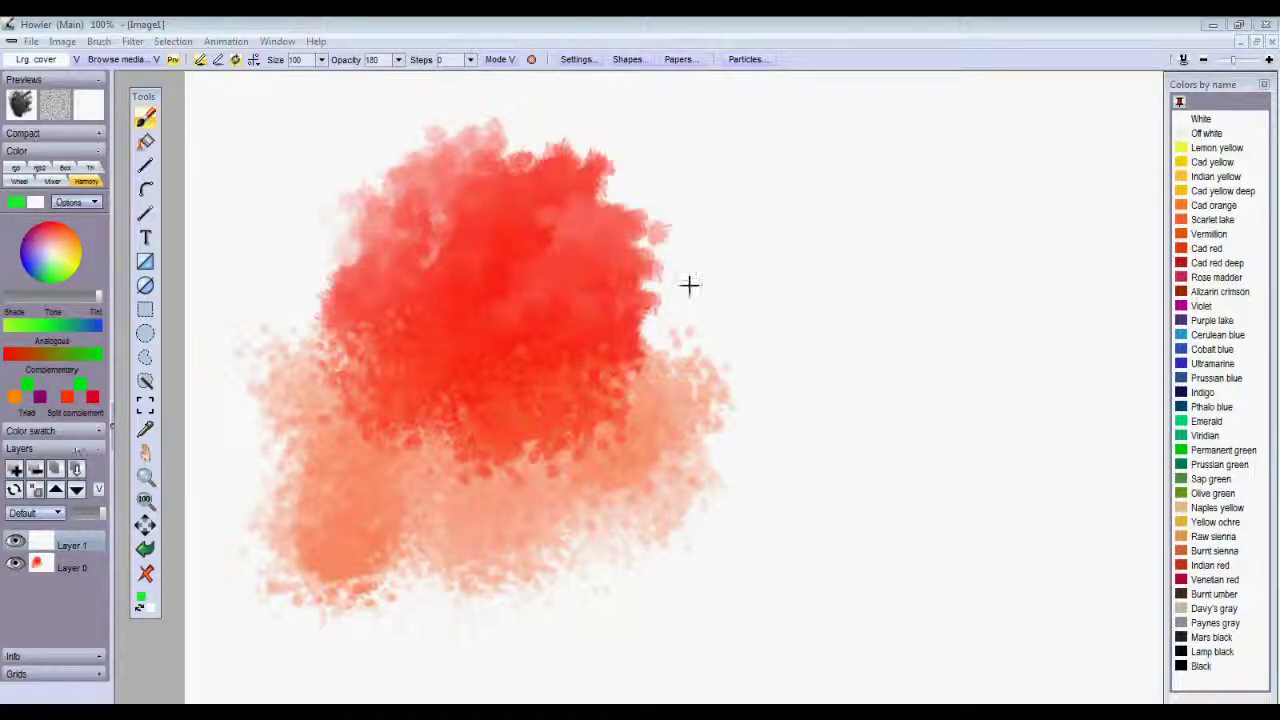
{"action": "mouse_move", "coordinate": [714, 303]}
{"action": "left_mouse_down"}
{"action": "mouse_move", "coordinate": [690, 327]}
{"action": "mouse_move", "coordinate": [682, 279]}
{"action": "mouse_move", "coordinate": [593, 338]}
{"action": "mouse_move", "coordinate": [599, 313]}
{"action": "mouse_move", "coordinate": [487, 298]}
{"action": "mouse_move", "coordinate": [476, 360]}
{"action": "mouse_move", "coordinate": [781, 443]}
{"action": "mouse_move", "coordinate": [640, 438]}
{"action": "mouse_move", "coordinate": [450, 345]}
{"action": "mouse_move", "coordinate": [491, 263]}
{"action": "mouse_move", "coordinate": [500, 313]}
{"action": "mouse_move", "coordinate": [524, 255]}
{"action": "mouse_move", "coordinate": [584, 286]}
{"action": "mouse_move", "coordinate": [527, 304]}
{"action": "mouse_move", "coordinate": [511, 268]}
{"action": "left_mouse_up"}
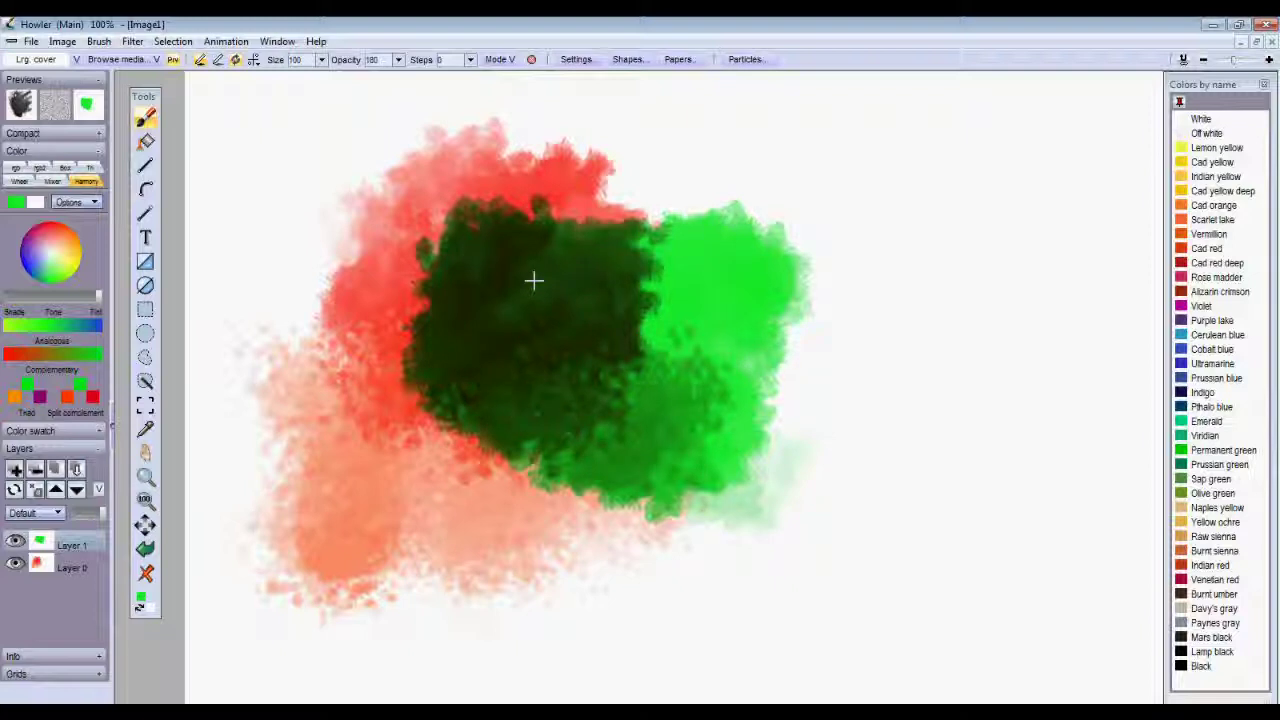
{"action": "left_click", "coordinate": [48, 568]}
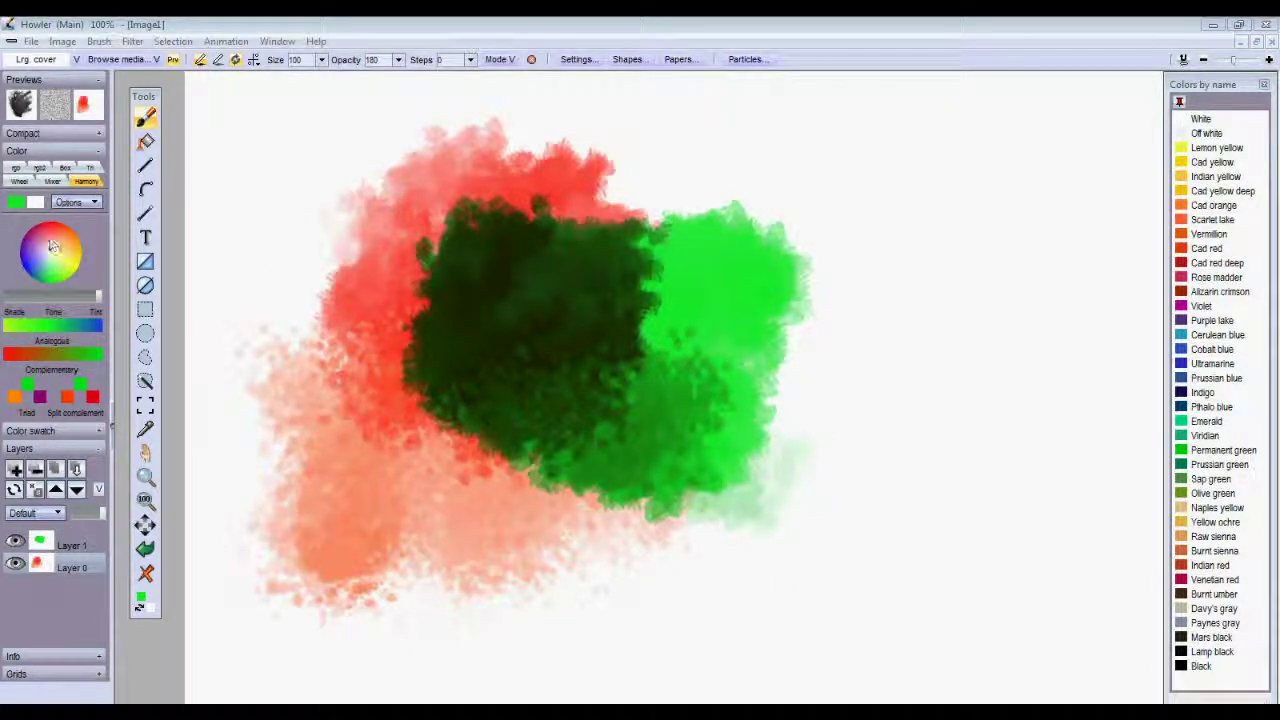
{"action": "left_click", "coordinate": [78, 268]}
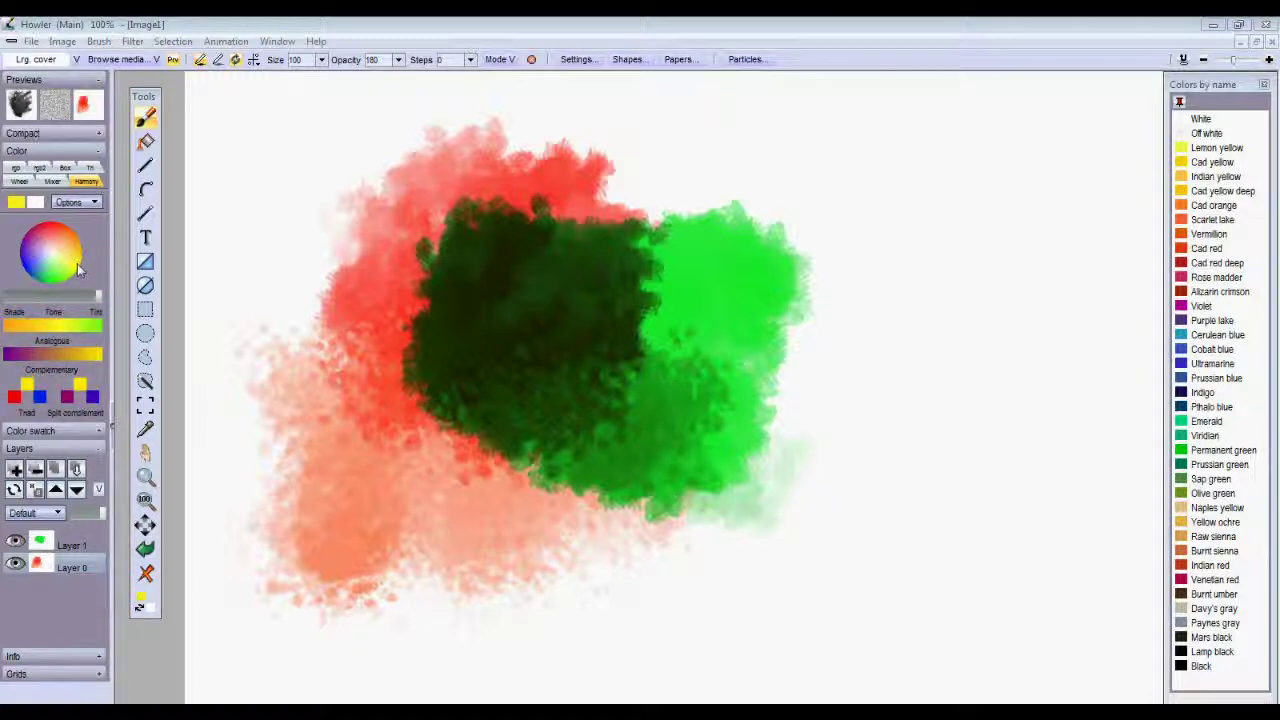
Step: Paint a large yellow blob right of the green, trial a crimson-magenta glaze over it, then undo it
{"action": "mouse_move", "coordinate": [993, 220]}
{"action": "left_mouse_down"}
{"action": "mouse_move", "coordinate": [1031, 189]}
{"action": "mouse_move", "coordinate": [967, 227]}
{"action": "mouse_move", "coordinate": [949, 433]}
{"action": "mouse_move", "coordinate": [977, 508]}
{"action": "mouse_move", "coordinate": [972, 375]}
{"action": "mouse_move", "coordinate": [923, 356]}
{"action": "mouse_move", "coordinate": [971, 218]}
{"action": "mouse_move", "coordinate": [892, 172]}
{"action": "mouse_move", "coordinate": [832, 187]}
{"action": "mouse_move", "coordinate": [902, 137]}
{"action": "mouse_move", "coordinate": [1069, 163]}
{"action": "mouse_move", "coordinate": [1108, 199]}
{"action": "mouse_move", "coordinate": [1046, 283]}
{"action": "left_mouse_up"}
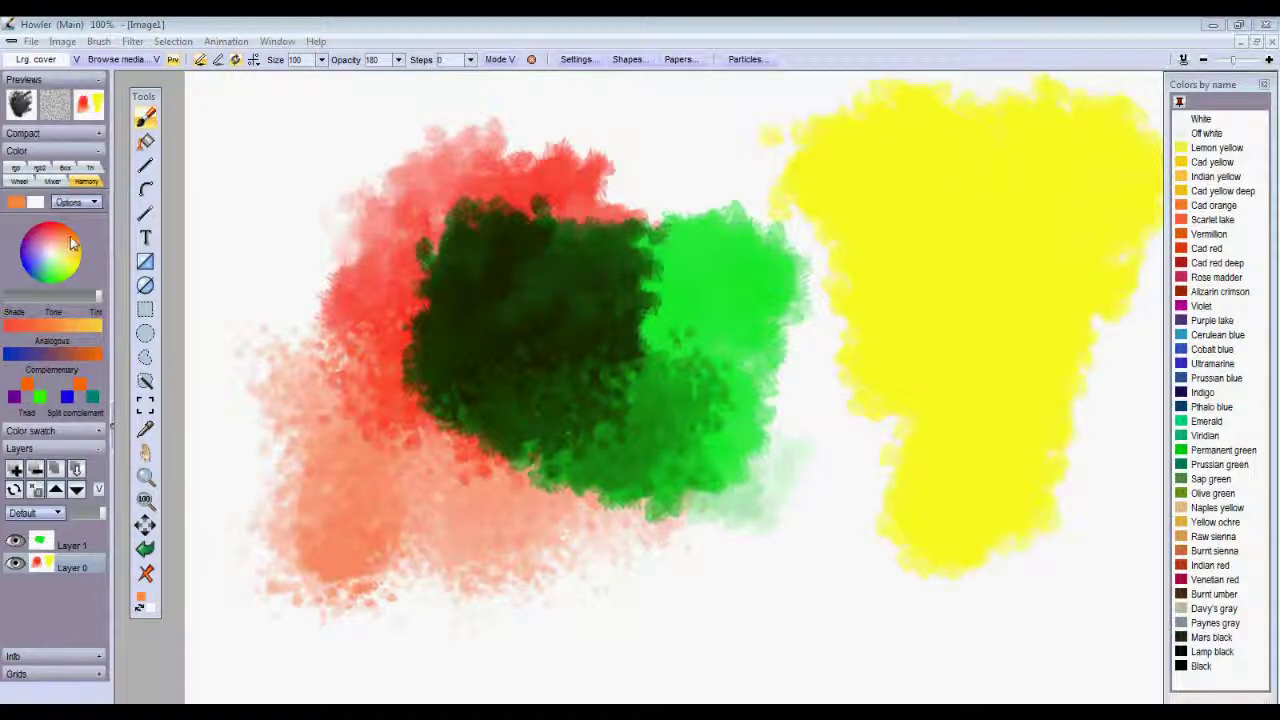
{"action": "left_click", "coordinate": [37, 246]}
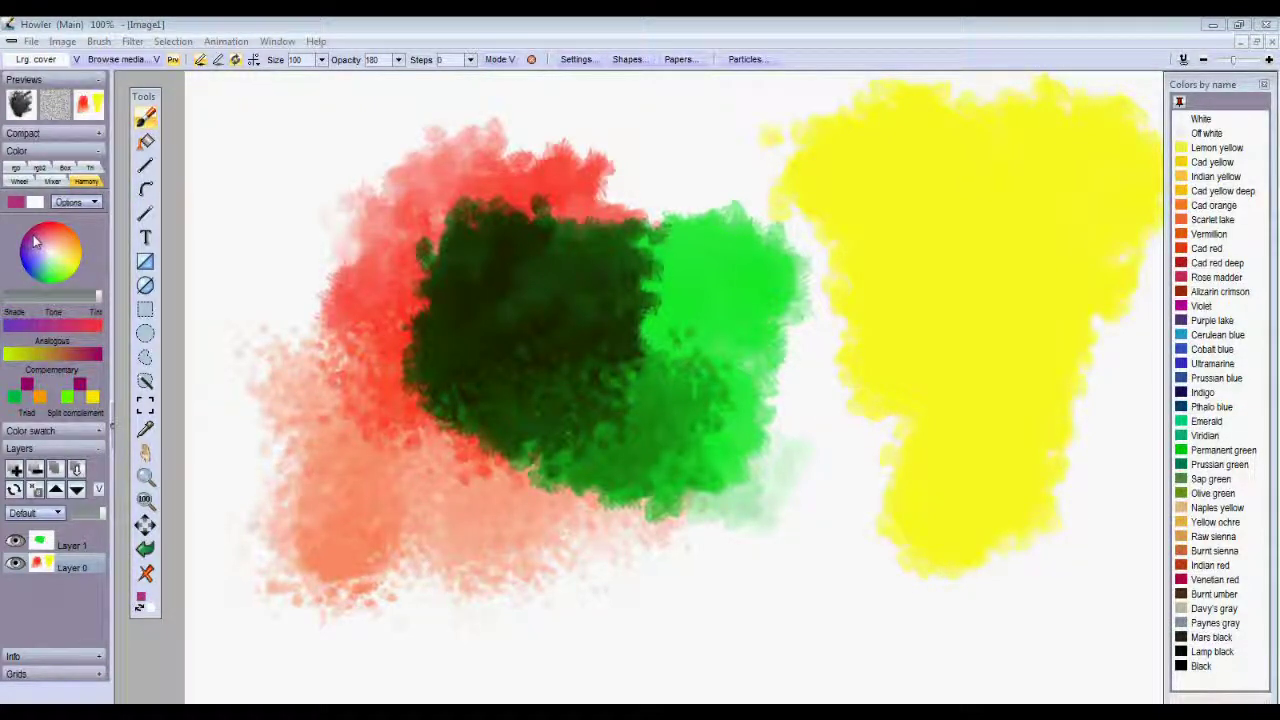
{"action": "left_click", "coordinate": [33, 238]}
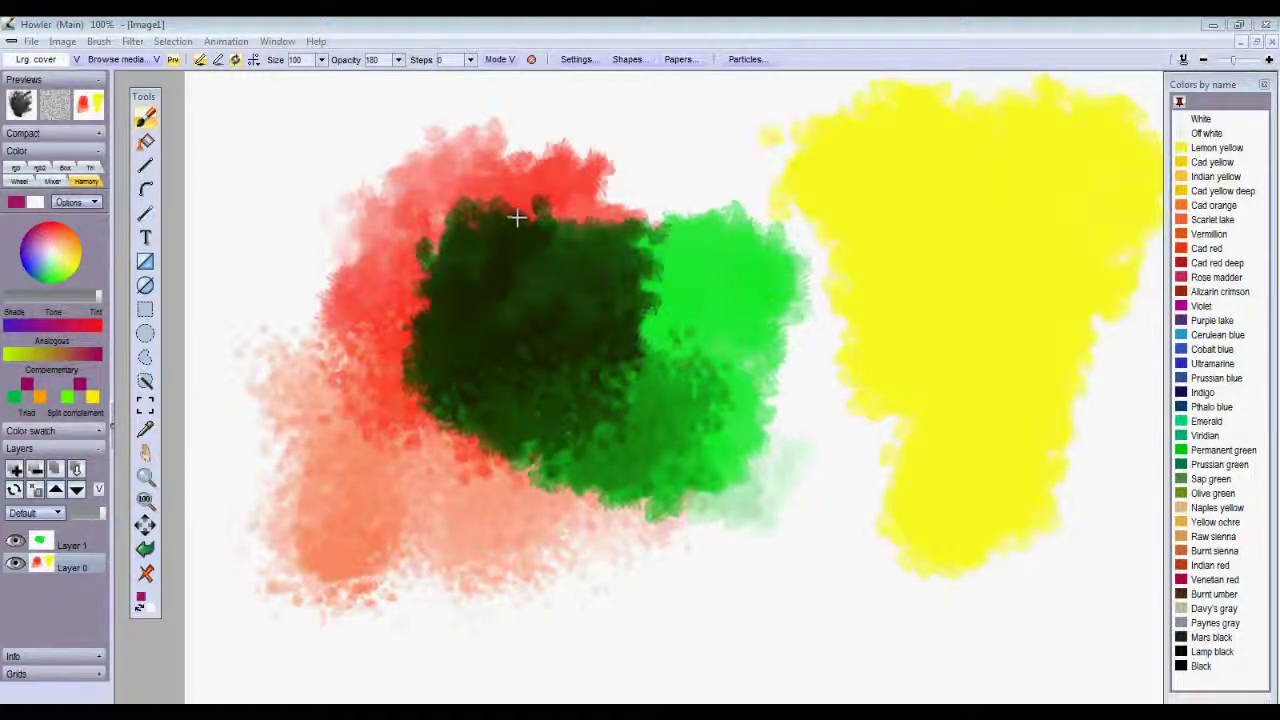
{"action": "mouse_move", "coordinate": [951, 591]}
{"action": "left_mouse_down"}
{"action": "mouse_move", "coordinate": [845, 585]}
{"action": "mouse_move", "coordinate": [875, 598]}
{"action": "mouse_move", "coordinate": [982, 472]}
{"action": "mouse_move", "coordinate": [935, 391]}
{"action": "mouse_move", "coordinate": [1004, 320]}
{"action": "mouse_move", "coordinate": [982, 248]}
{"action": "left_mouse_up"}
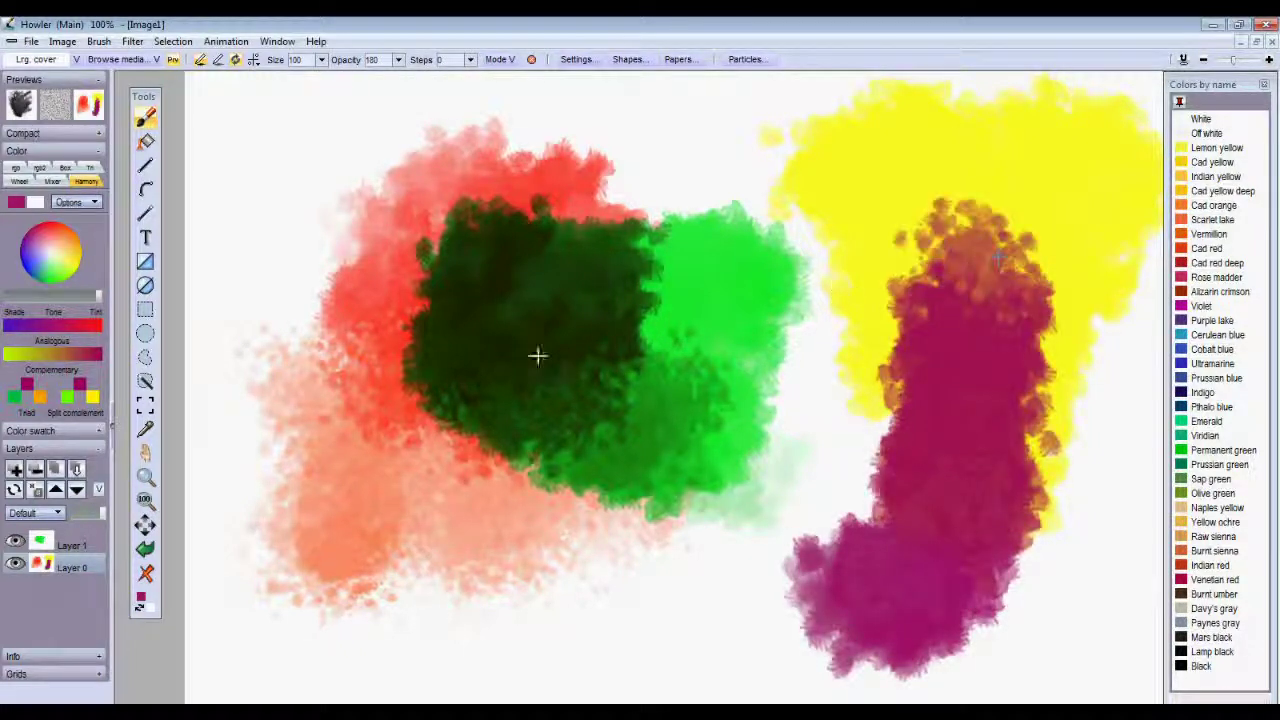
{"action": "left_click", "coordinate": [145, 548]}
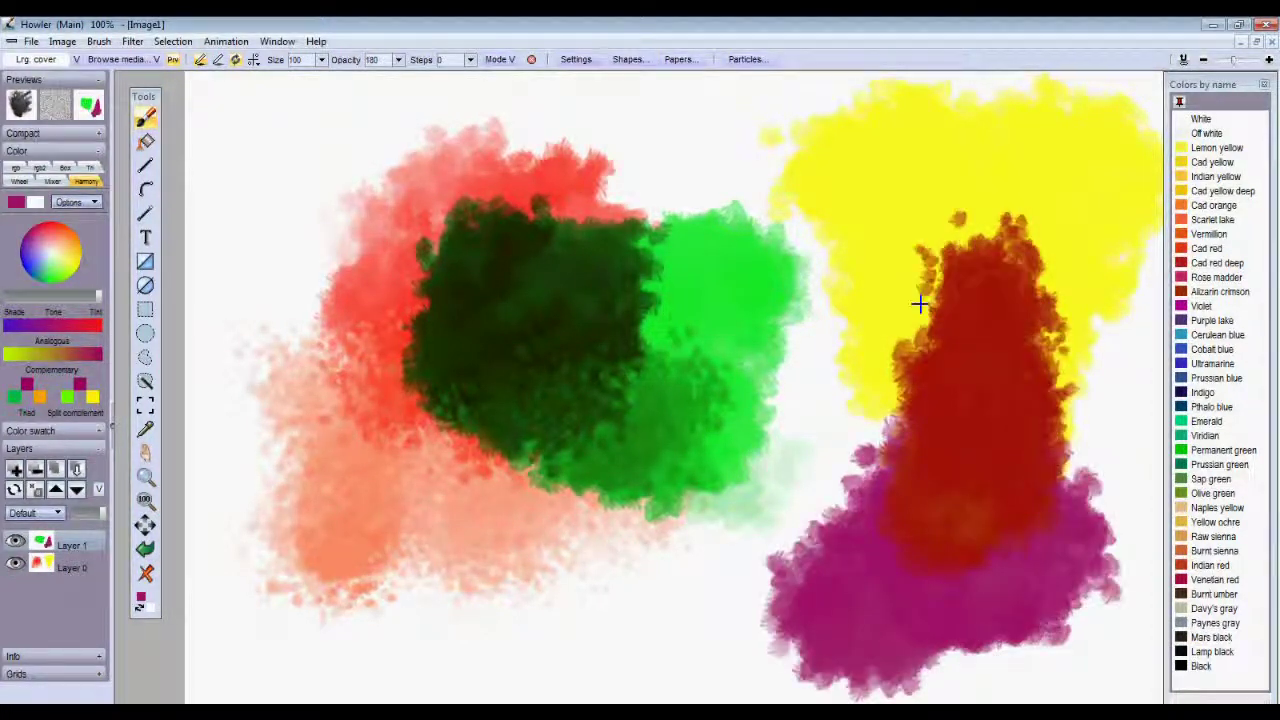
Step: Brush dark purple up through the red column, blend it into the yellow, then wipe Layer 1 clean
{"action": "left_click", "coordinate": [50, 265]}
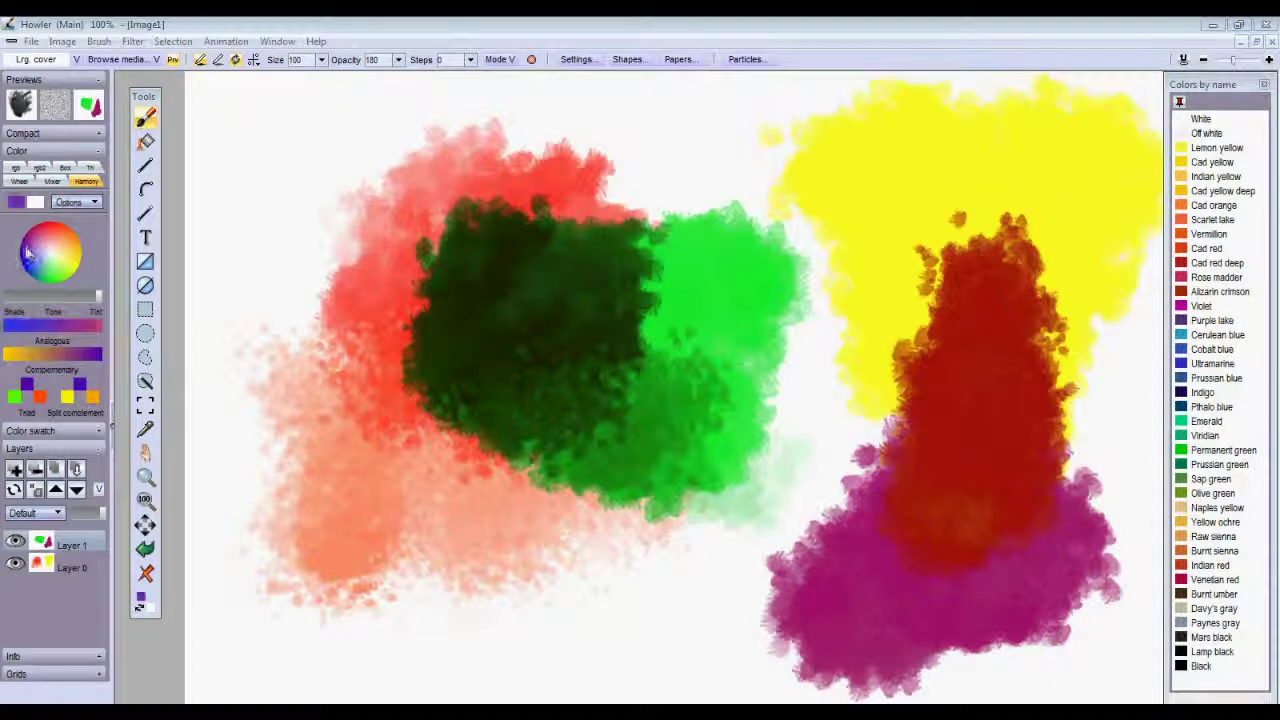
{"action": "left_click", "coordinate": [838, 650]}
{"action": "mouse_move", "coordinate": [838, 650]}
{"action": "left_mouse_down"}
{"action": "mouse_move", "coordinate": [963, 529]}
{"action": "mouse_move", "coordinate": [1020, 397]}
{"action": "mouse_move", "coordinate": [989, 309]}
{"action": "mouse_move", "coordinate": [1032, 263]}
{"action": "left_mouse_up"}
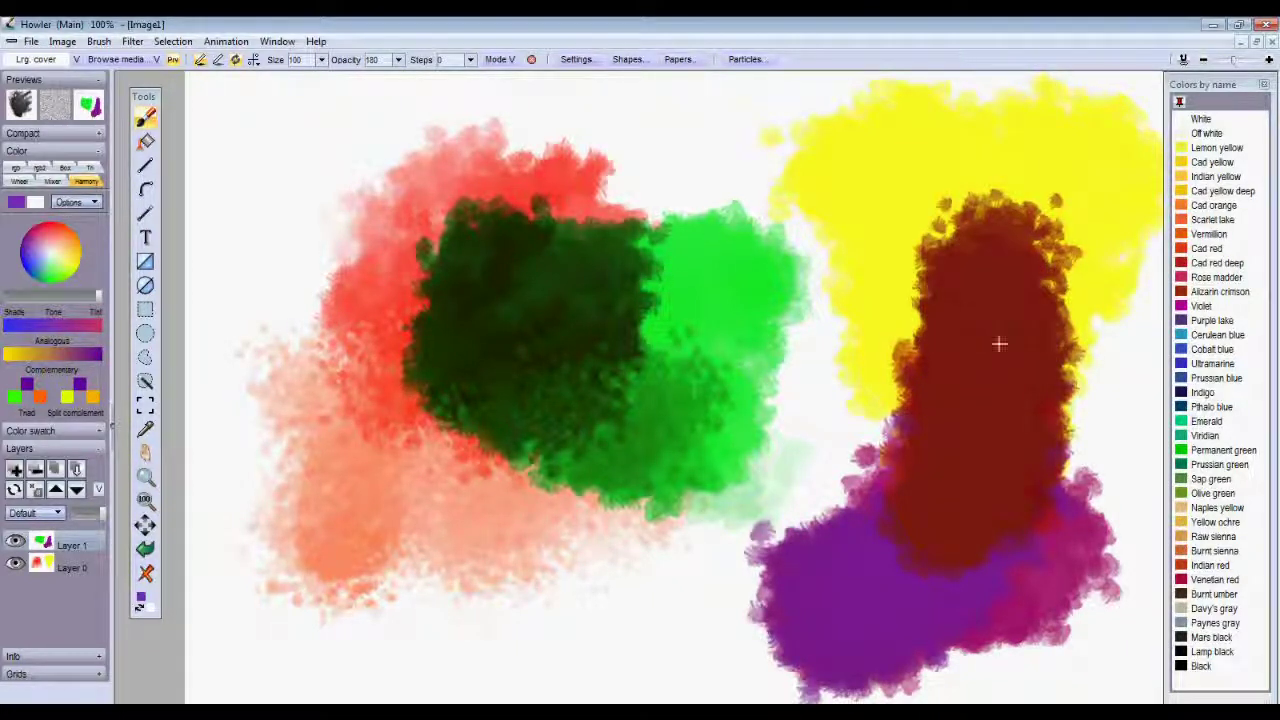
{"action": "mouse_move", "coordinate": [935, 270]}
{"action": "left_mouse_down"}
{"action": "mouse_move", "coordinate": [880, 405]}
{"action": "mouse_move", "coordinate": [930, 245]}
{"action": "mouse_move", "coordinate": [812, 512]}
{"action": "mouse_move", "coordinate": [742, 585]}
{"action": "left_mouse_up"}
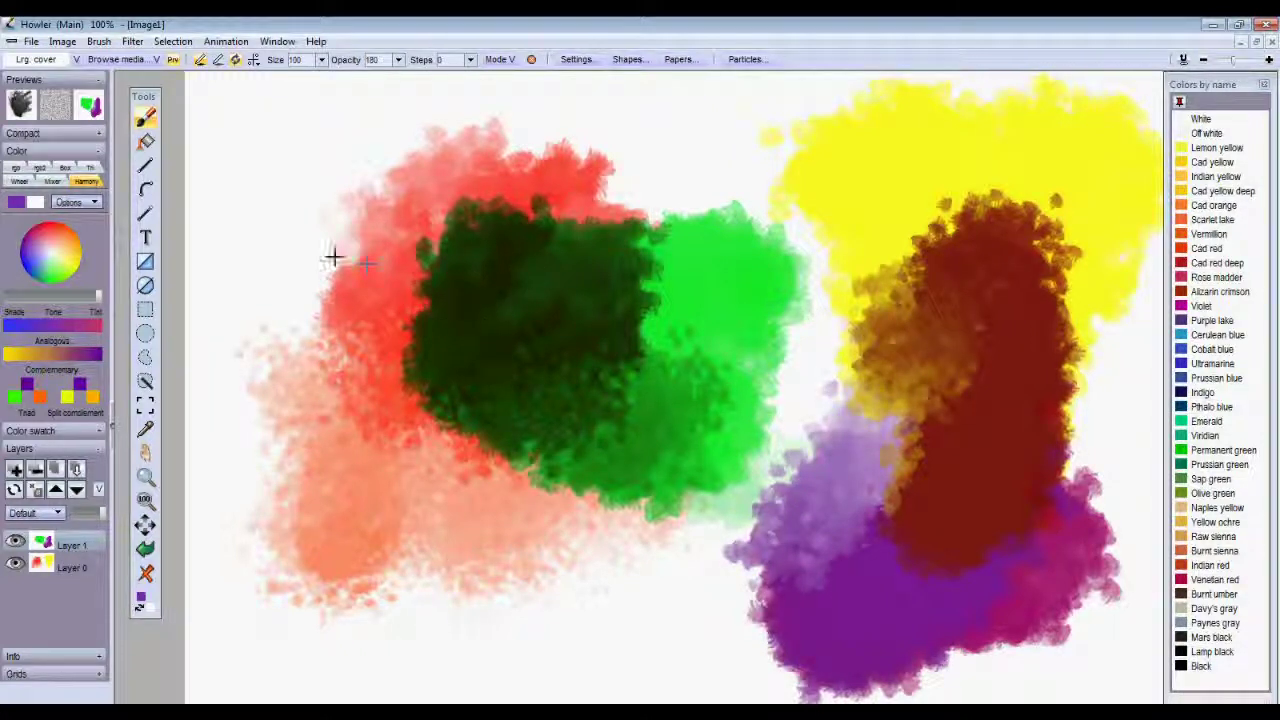
{"action": "left_click", "coordinate": [153, 568]}
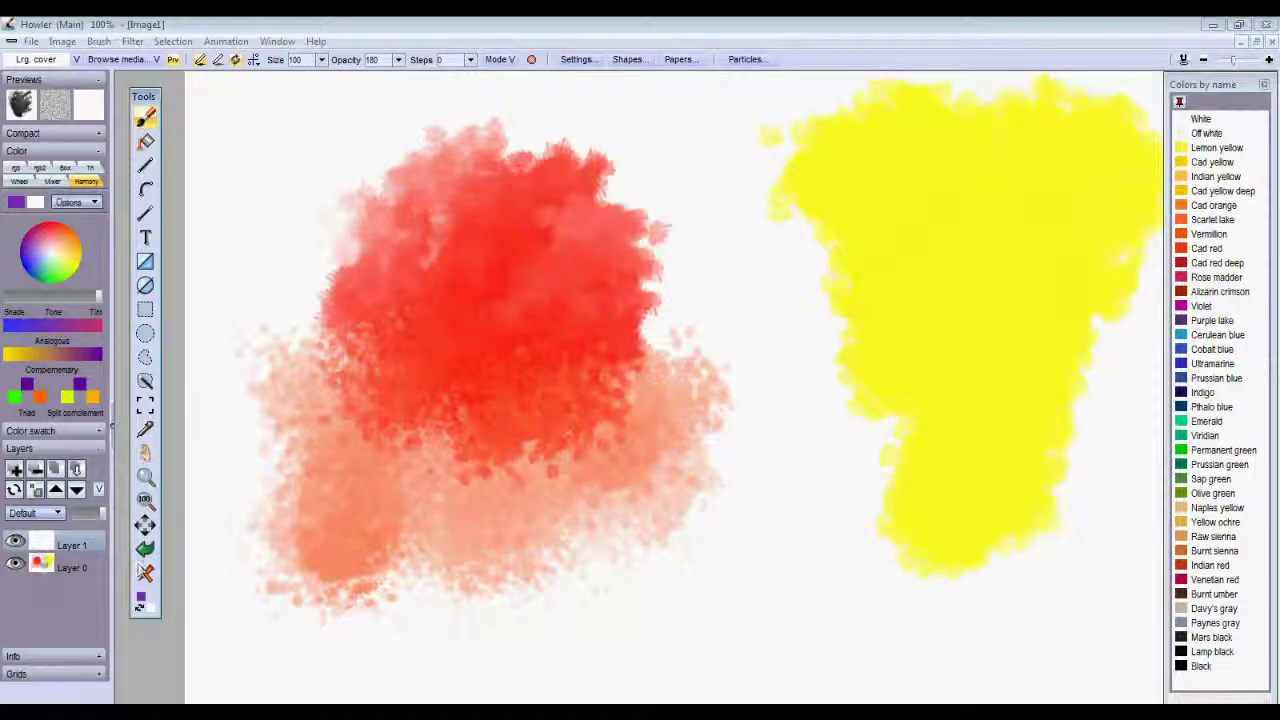
{"action": "left_click", "coordinate": [45, 565]}
Step: Wipe Layer 0, then paint a big orange-red blob with a lighter orange sweep along its bottom
{"action": "left_click", "coordinate": [148, 574]}
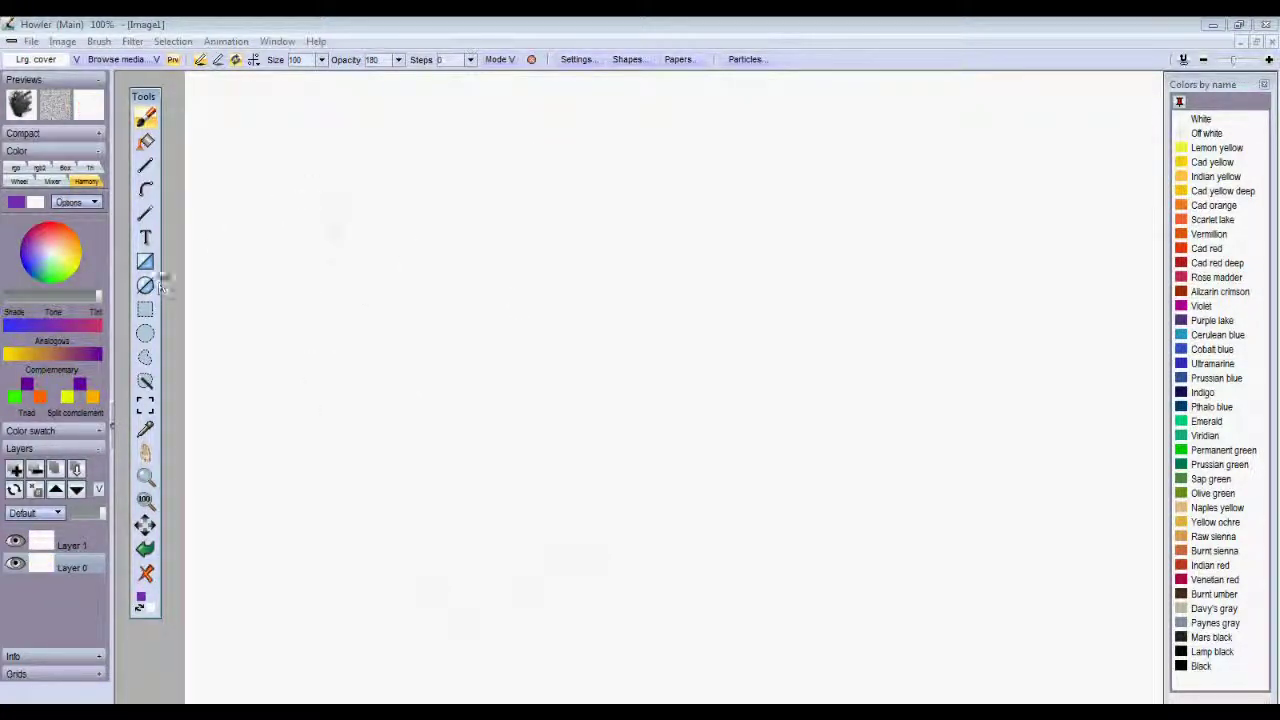
{"action": "left_click_drag", "start_coordinate": [55, 245], "coordinate": [62, 233]}
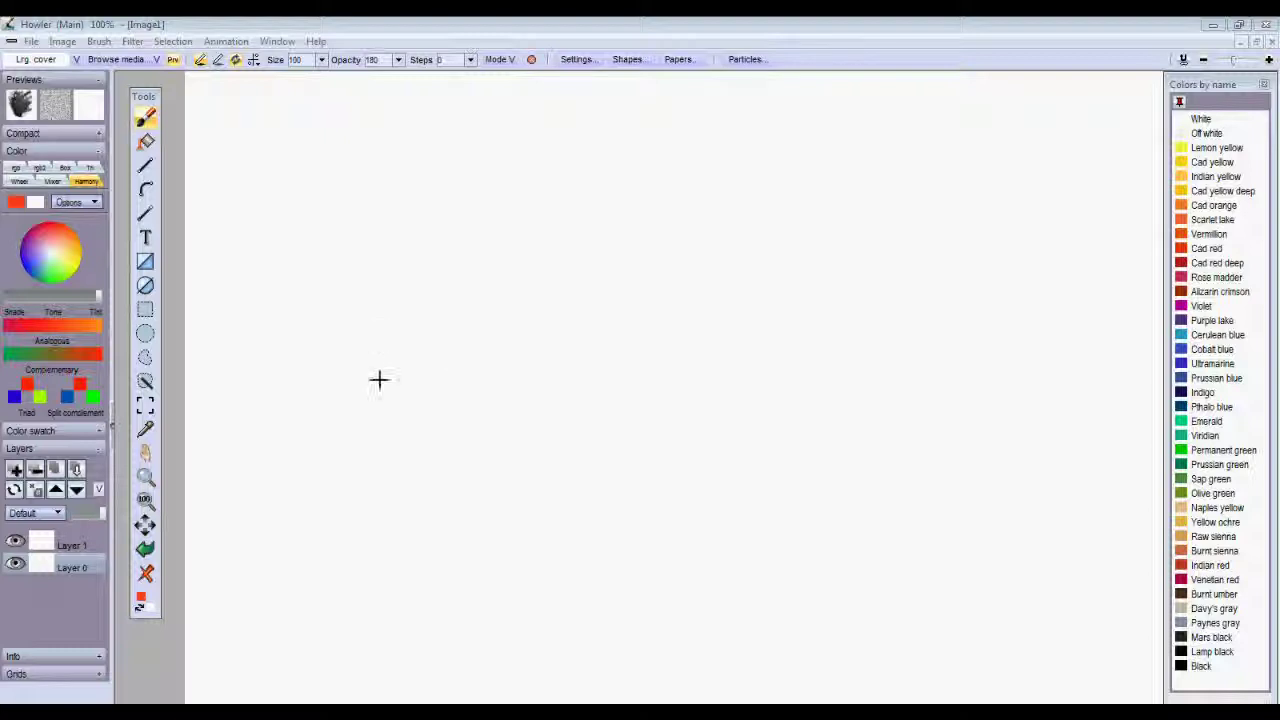
{"action": "mouse_move", "coordinate": [379, 379]}
{"action": "left_mouse_down"}
{"action": "mouse_move", "coordinate": [343, 443]}
{"action": "mouse_move", "coordinate": [529, 263]}
{"action": "mouse_move", "coordinate": [519, 484]}
{"action": "mouse_move", "coordinate": [686, 470]}
{"action": "mouse_move", "coordinate": [737, 549]}
{"action": "left_mouse_up"}
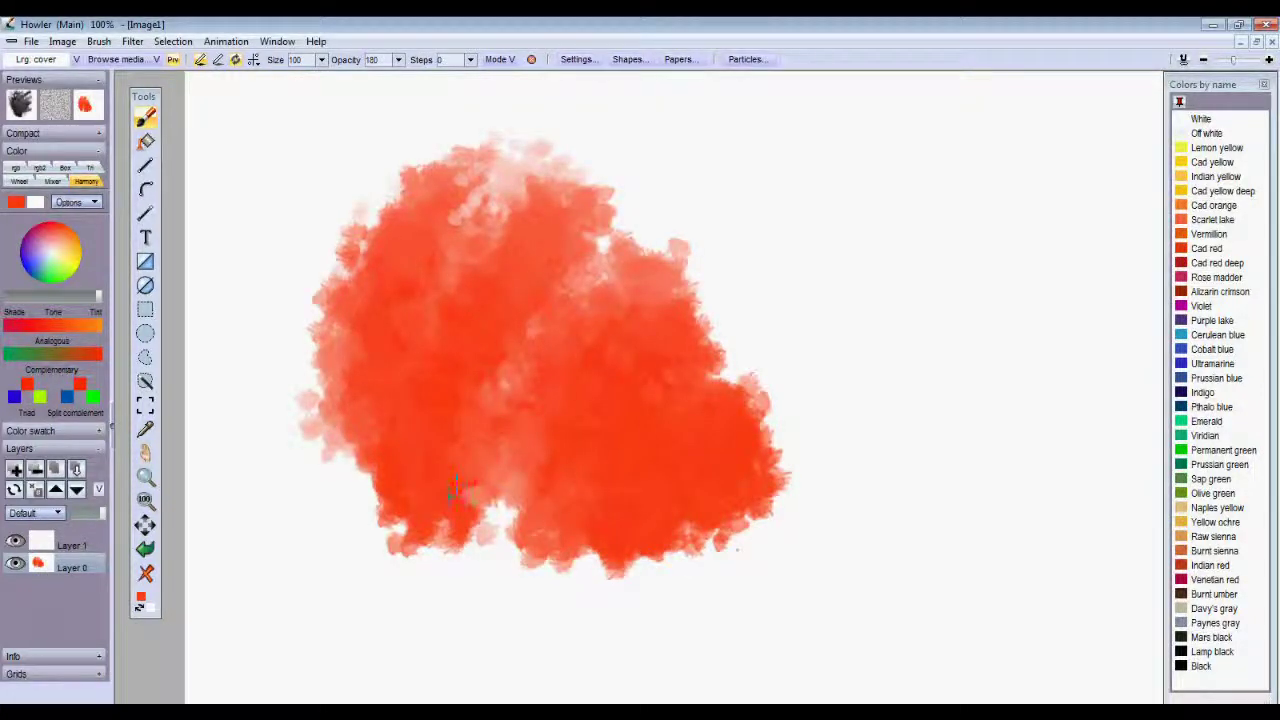
{"action": "left_click_drag", "start_coordinate": [455, 490], "coordinate": [673, 530]}
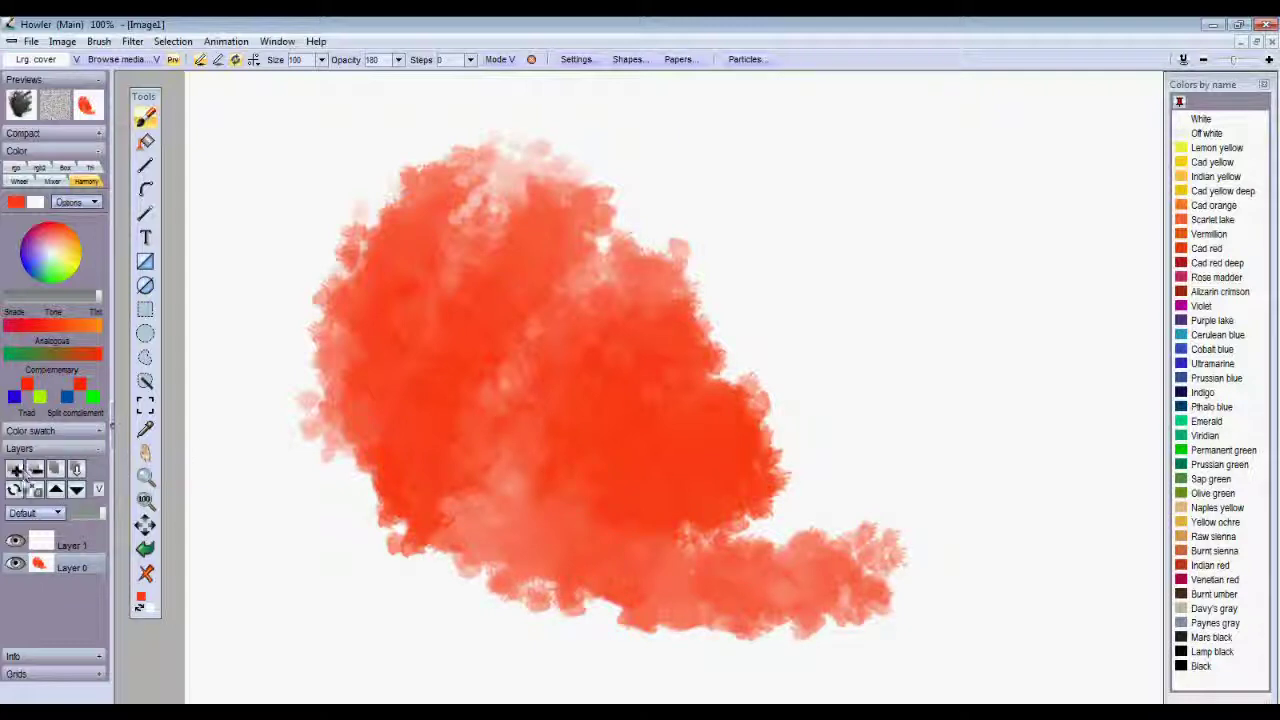
Step: Glaze green across the top of the orange-red blob and blend it into a dark-green overlap
{"action": "left_click", "coordinate": [72, 271]}
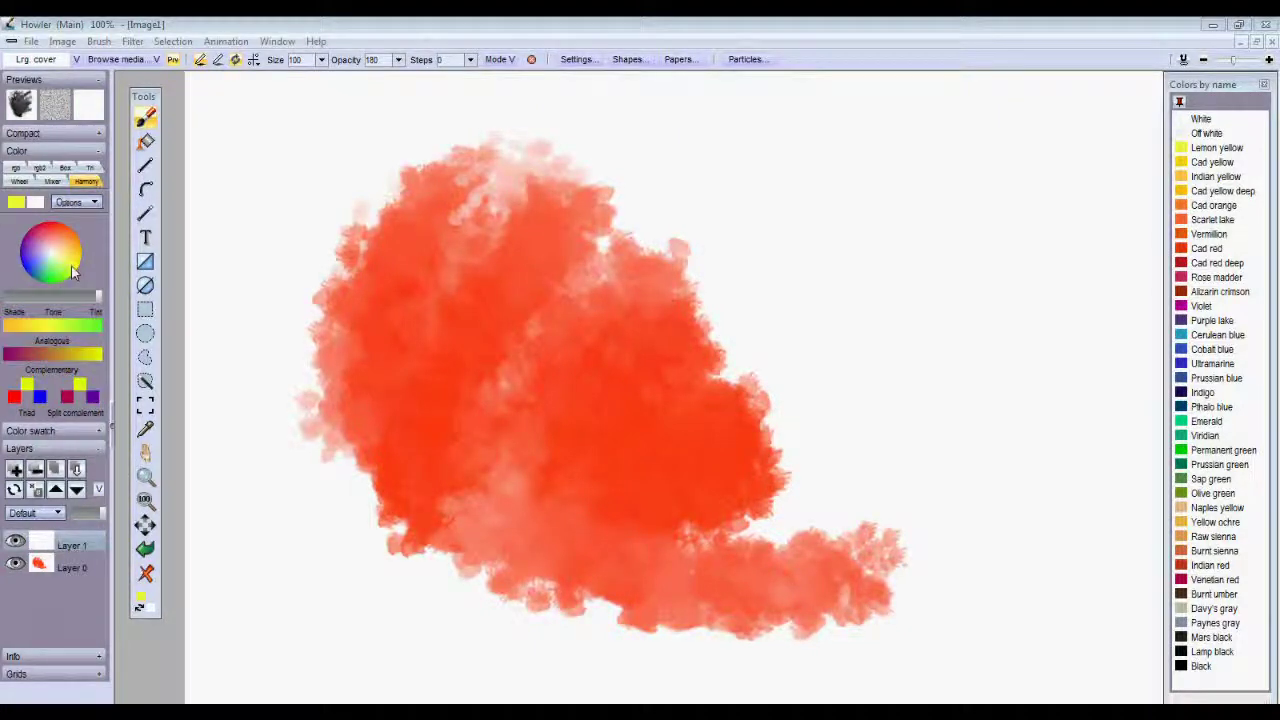
{"action": "left_click_drag", "start_coordinate": [72, 271], "coordinate": [55, 284]}
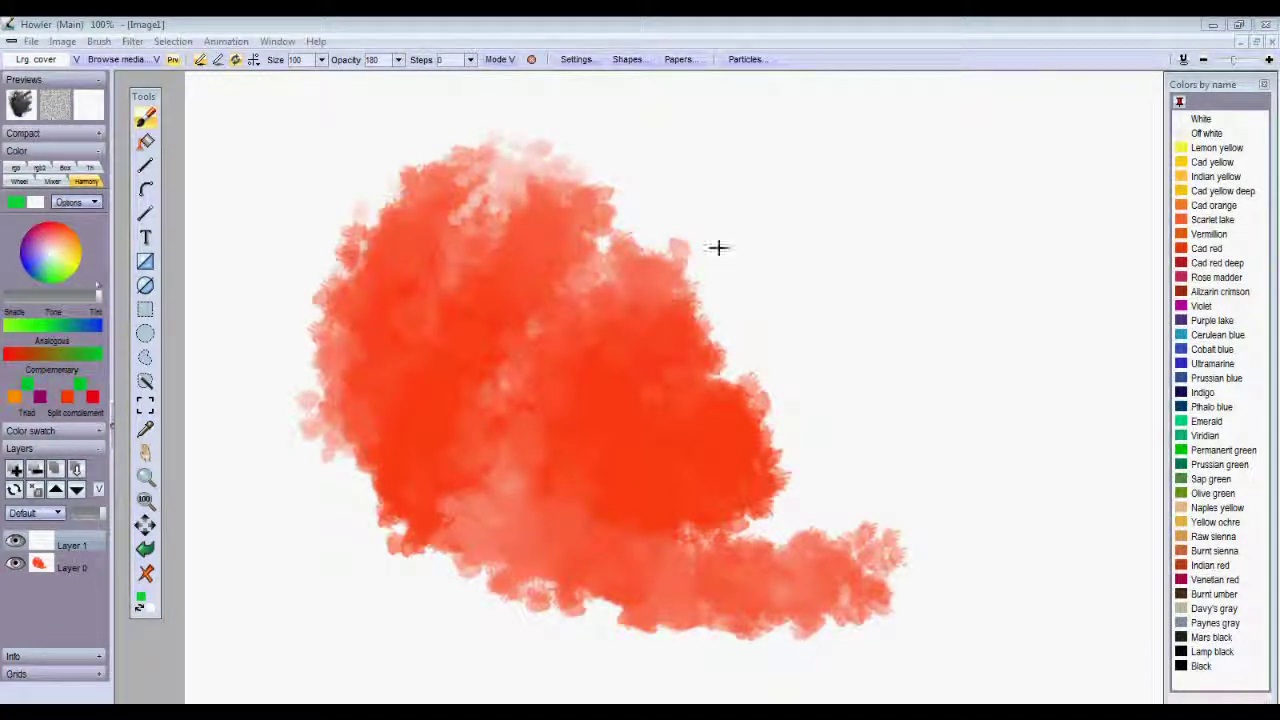
{"action": "mouse_move", "coordinate": [720, 100]}
{"action": "left_mouse_down"}
{"action": "mouse_move", "coordinate": [844, 184]}
{"action": "mouse_move", "coordinate": [626, 150]}
{"action": "mouse_move", "coordinate": [631, 167]}
{"action": "mouse_move", "coordinate": [506, 240]}
{"action": "mouse_move", "coordinate": [528, 353]}
{"action": "left_mouse_up"}
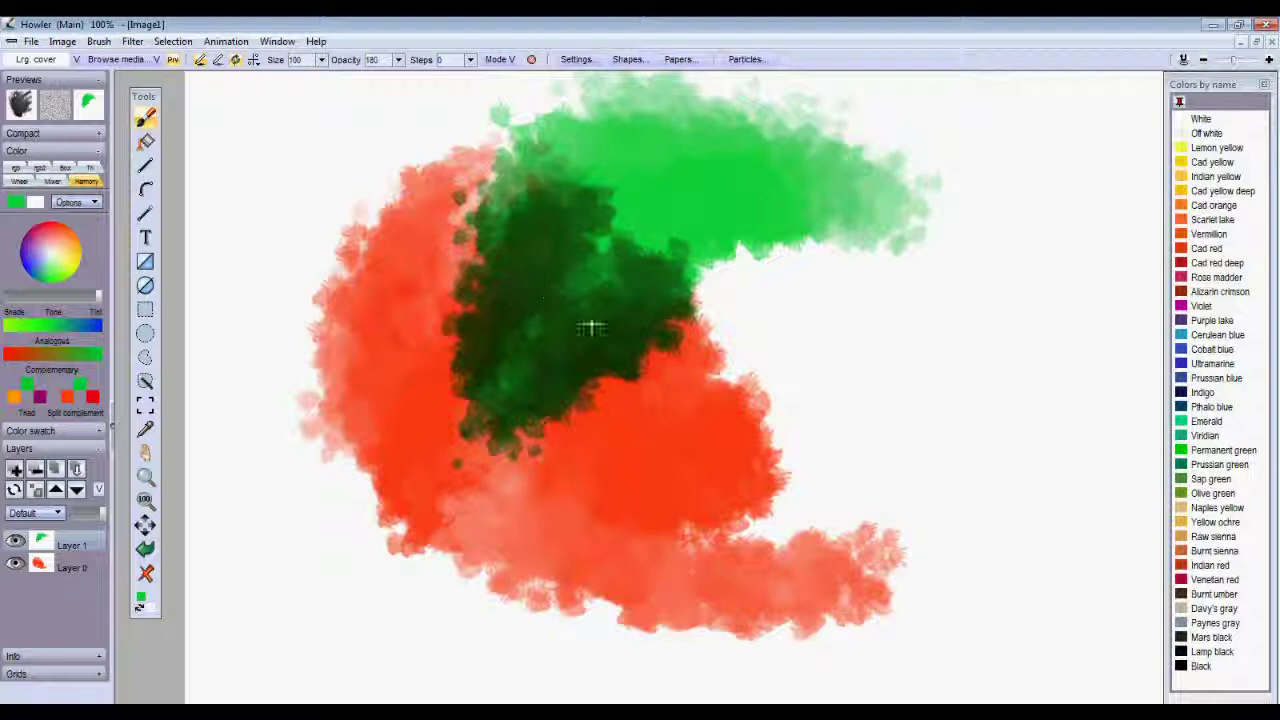
{"action": "mouse_move", "coordinate": [606, 333]}
{"action": "left_mouse_down"}
{"action": "mouse_move", "coordinate": [820, 258]}
{"action": "mouse_move", "coordinate": [609, 371]}
{"action": "mouse_move", "coordinate": [823, 314]}
{"action": "mouse_move", "coordinate": [937, 349]}
{"action": "mouse_move", "coordinate": [706, 451]}
{"action": "mouse_move", "coordinate": [931, 249]}
{"action": "mouse_move", "coordinate": [917, 264]}
{"action": "mouse_move", "coordinate": [971, 386]}
{"action": "mouse_move", "coordinate": [708, 428]}
{"action": "mouse_move", "coordinate": [890, 470]}
{"action": "mouse_move", "coordinate": [653, 520]}
{"action": "left_mouse_up"}
{"action": "mouse_move", "coordinate": [795, 295]}
{"action": "left_mouse_down"}
{"action": "mouse_move", "coordinate": [677, 414]}
{"action": "mouse_move", "coordinate": [725, 475]}
{"action": "mouse_move", "coordinate": [613, 376]}
{"action": "left_mouse_up"}
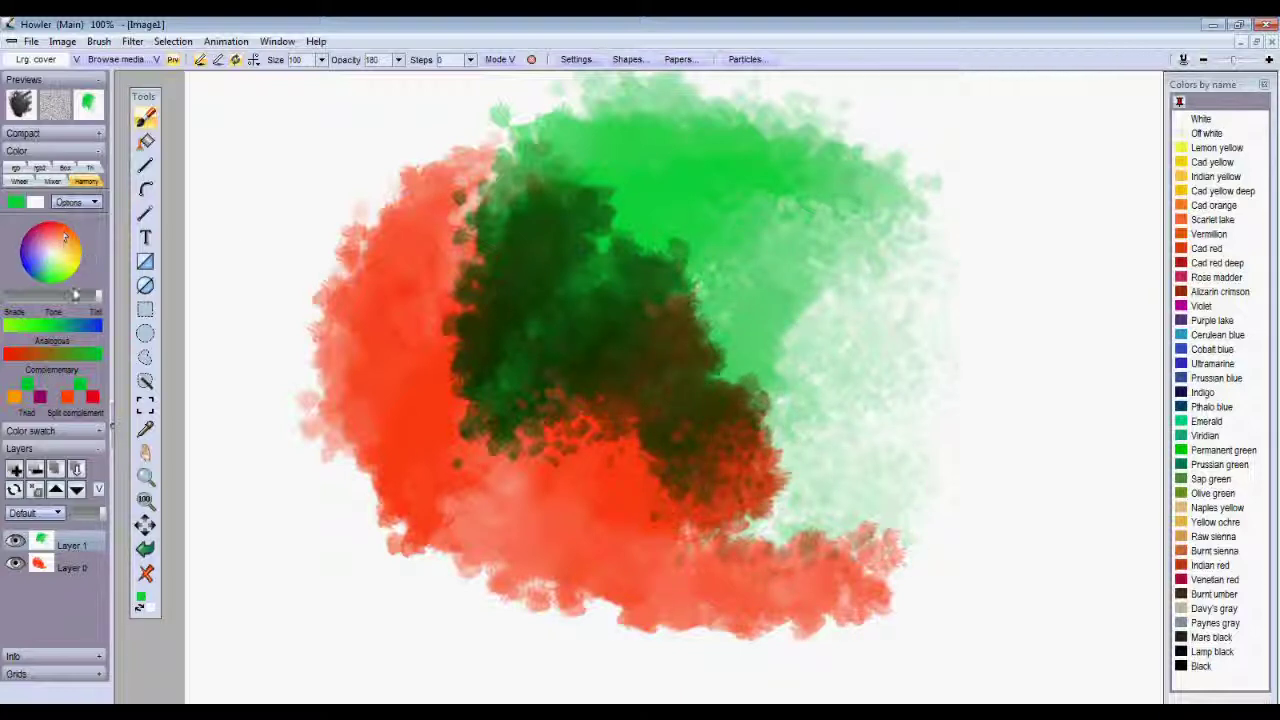
Step: Switch to a full-brightness bright red and paint a patch at the canvas right
{"action": "left_click_drag", "start_coordinate": [96, 296], "coordinate": [18, 297]}
{"action": "left_click", "coordinate": [50, 250]}
{"action": "left_click", "coordinate": [96, 297]}
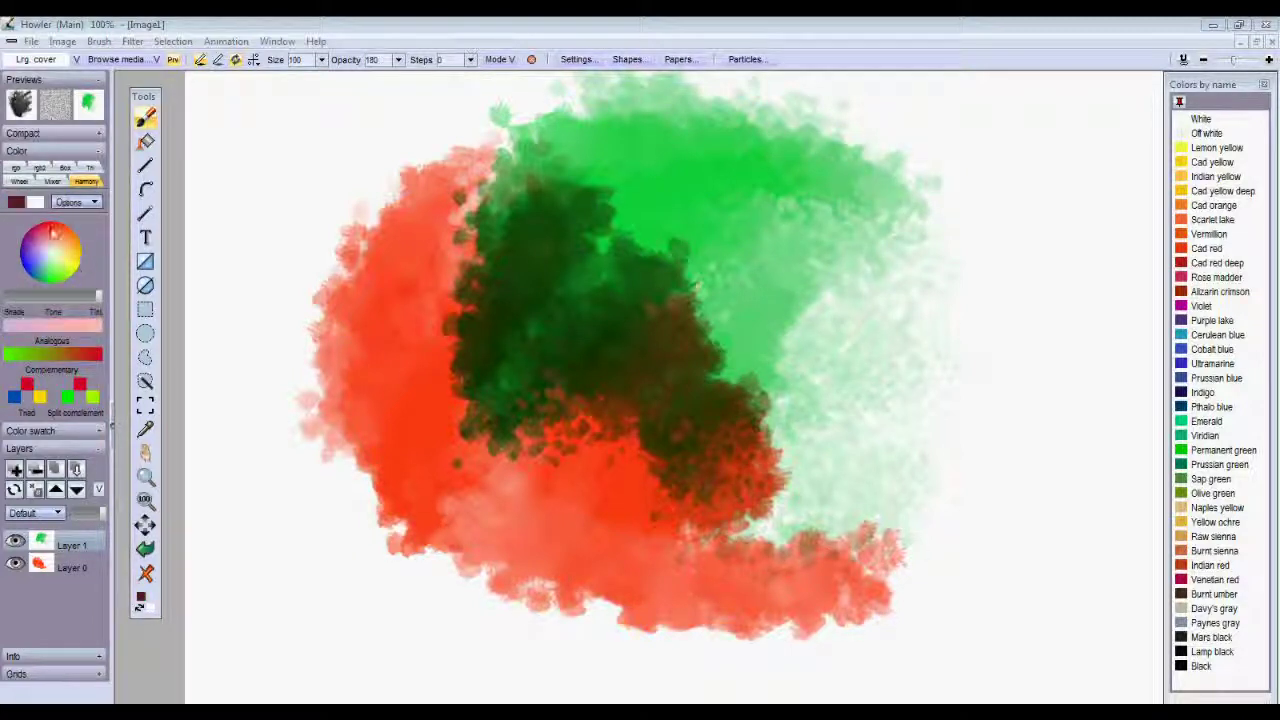
{"action": "left_click", "coordinate": [78, 248]}
{"action": "mouse_move", "coordinate": [1020, 390]}
{"action": "left_mouse_down"}
{"action": "mouse_move", "coordinate": [980, 438]}
{"action": "mouse_move", "coordinate": [1060, 370]}
{"action": "mouse_move", "coordinate": [970, 500]}
{"action": "mouse_move", "coordinate": [1000, 560]}
{"action": "left_mouse_up"}
Step: Add a new Layer 2, trial dark shading over the right red patch, then clear it away
{"action": "left_click", "coordinate": [15, 469]}
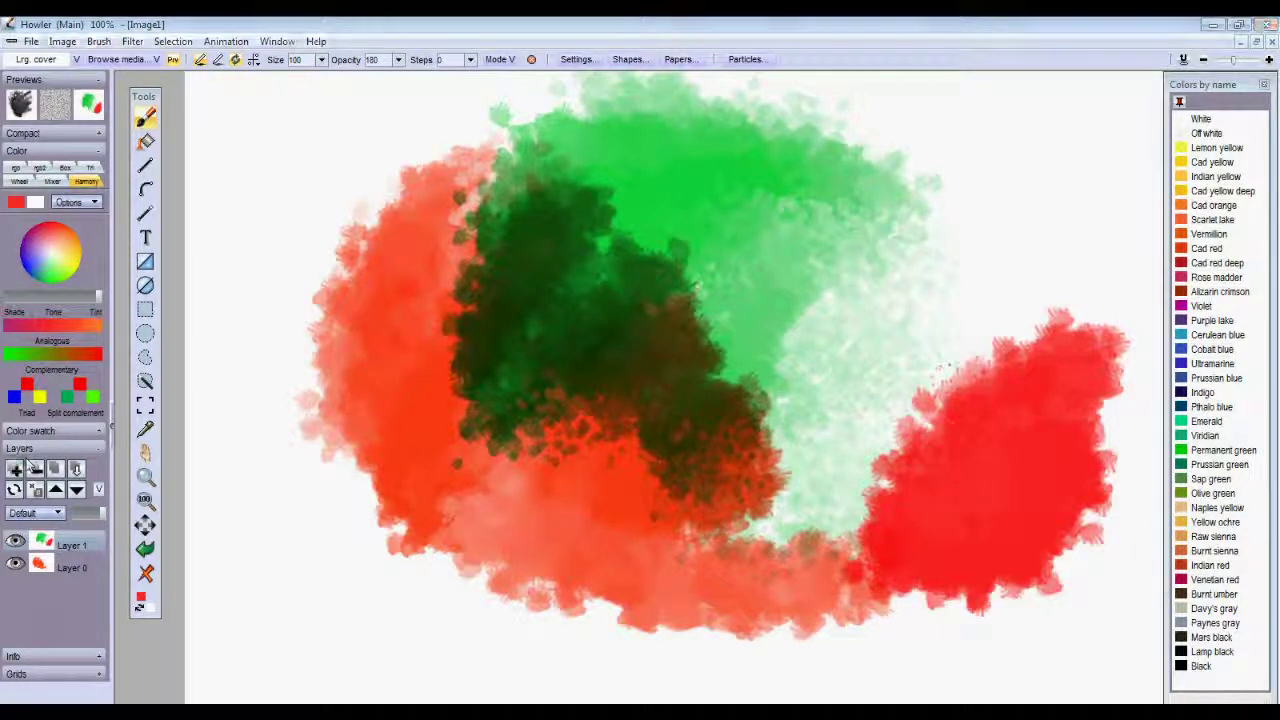
{"action": "left_click", "coordinate": [40, 358]}
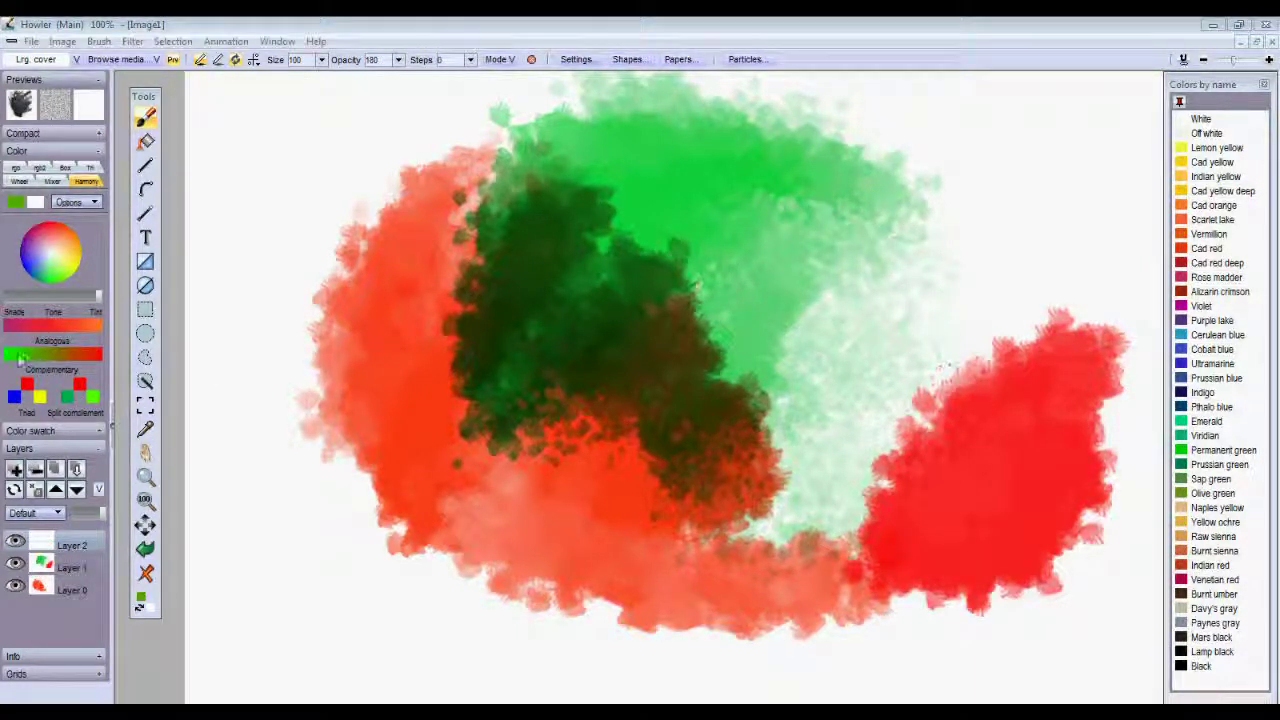
{"action": "left_click", "coordinate": [16, 357]}
{"action": "mouse_move", "coordinate": [1030, 488]}
{"action": "left_mouse_down"}
{"action": "mouse_move", "coordinate": [923, 526]}
{"action": "mouse_move", "coordinate": [1070, 456]}
{"action": "mouse_move", "coordinate": [1015, 502]}
{"action": "mouse_move", "coordinate": [997, 535]}
{"action": "mouse_move", "coordinate": [1016, 536]}
{"action": "mouse_move", "coordinate": [1049, 499]}
{"action": "mouse_move", "coordinate": [1040, 410]}
{"action": "left_mouse_up"}
{"action": "right_click", "coordinate": [476, 347]}
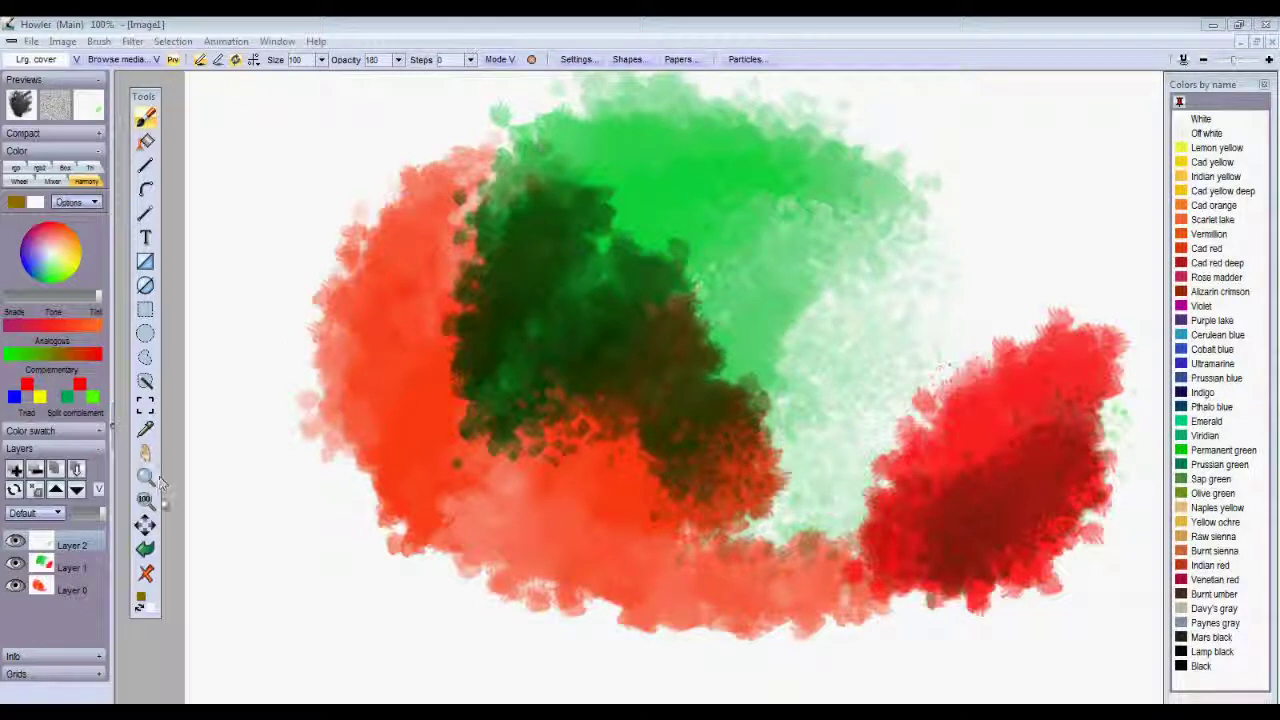
{"action": "left_click", "coordinate": [146, 572]}
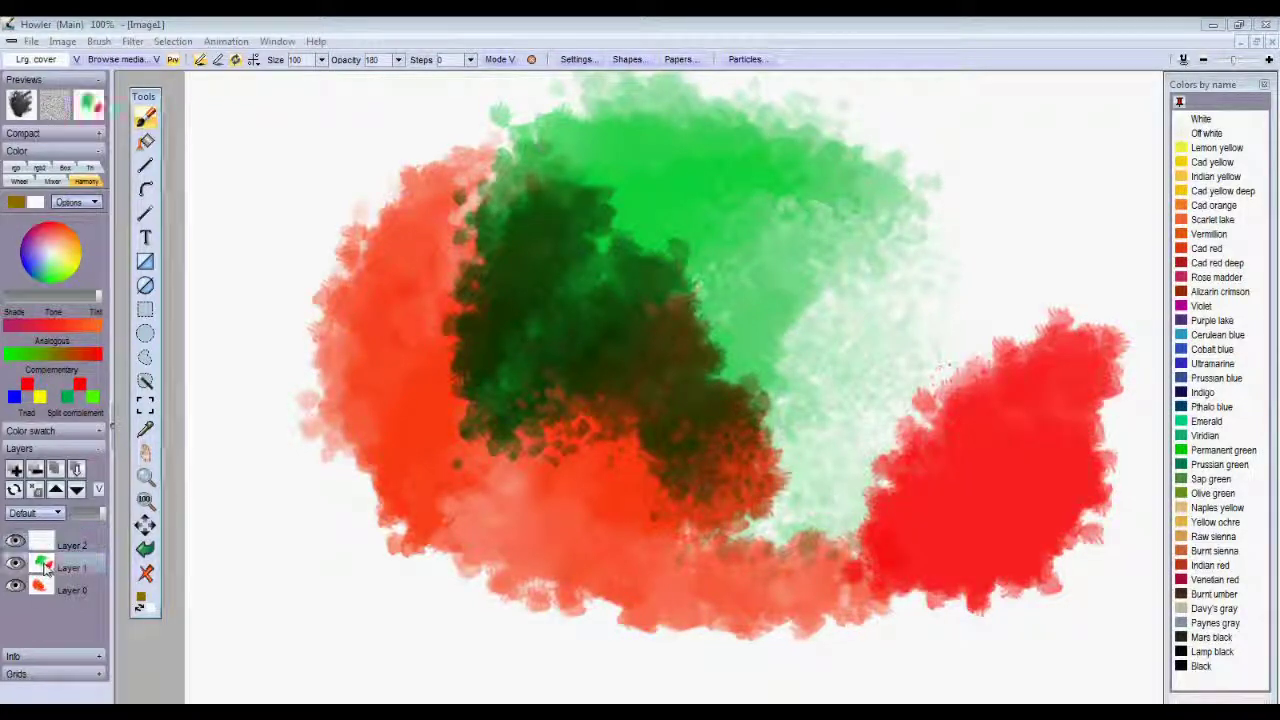
Step: Clear Layers 1 and 0 to a blank canvas and set red as the paint colour
{"action": "left_click", "coordinate": [147, 573]}
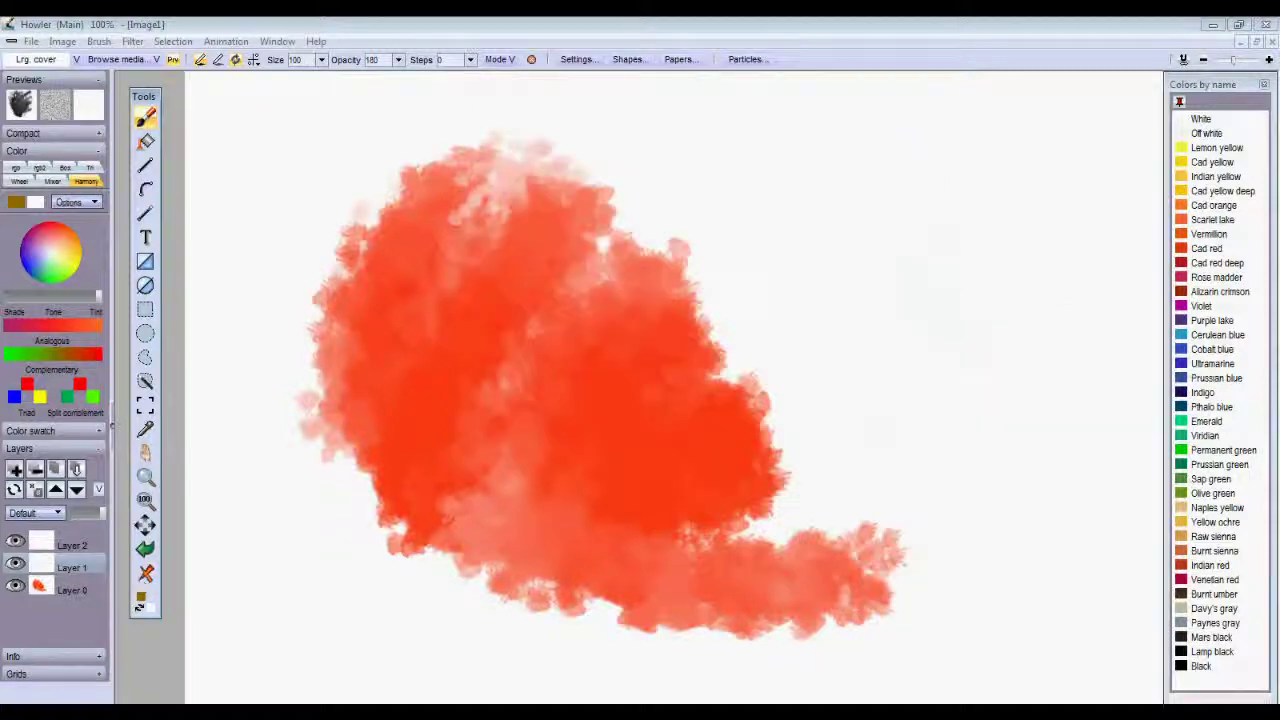
{"action": "left_click", "coordinate": [147, 572]}
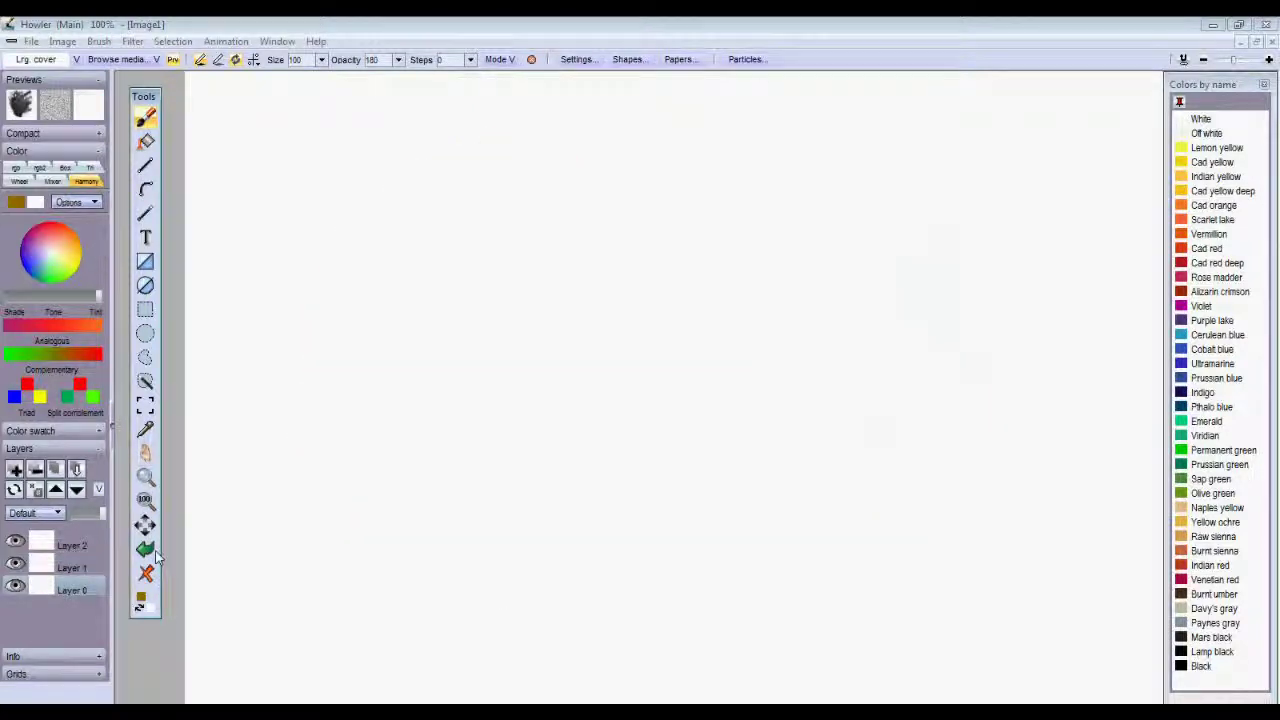
{"action": "left_click", "coordinate": [53, 233]}
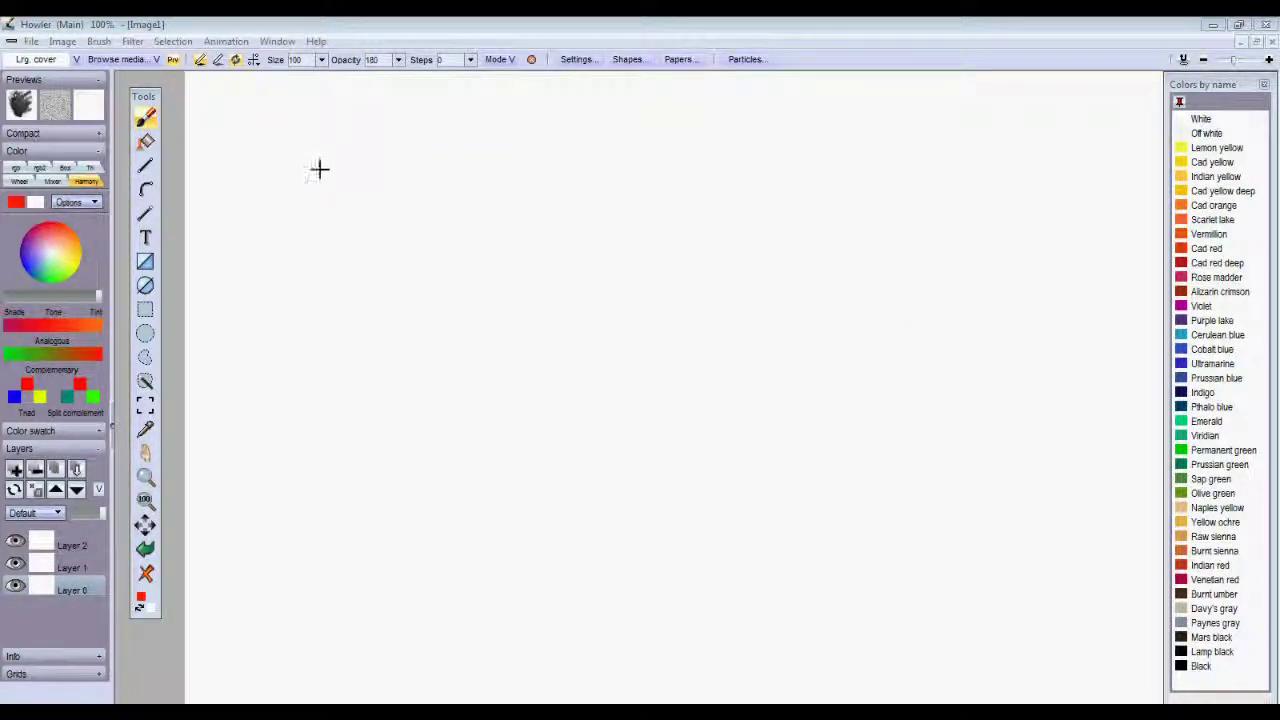